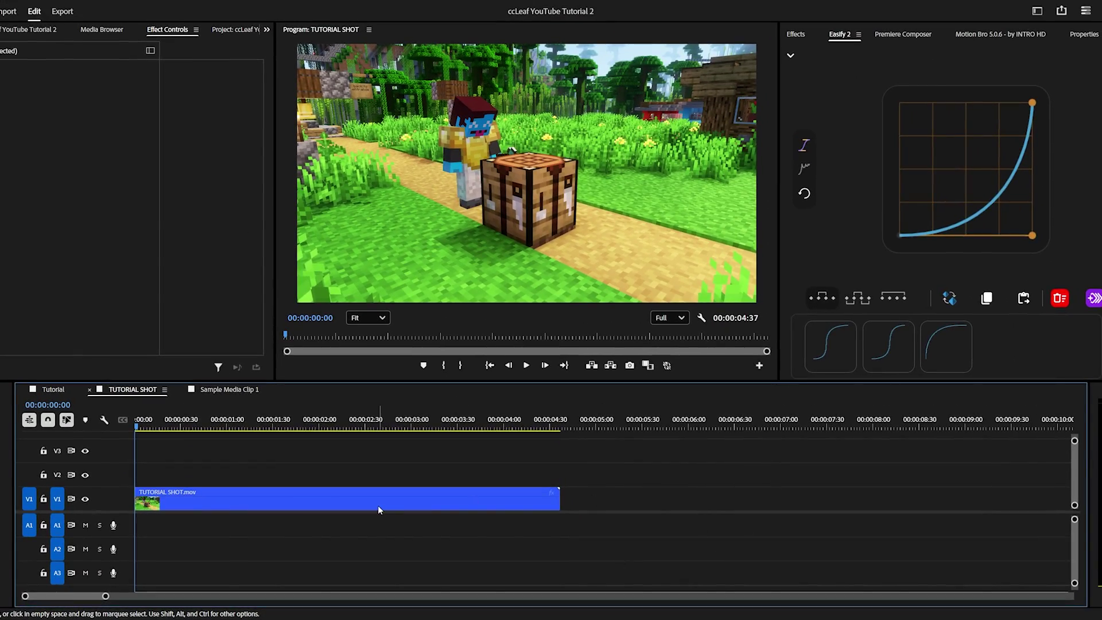
Paste TUTORIAL SHOT.mov into the 3D Tracking comp, zoom the timeline, and move about 3 seconds in
click(378, 509)
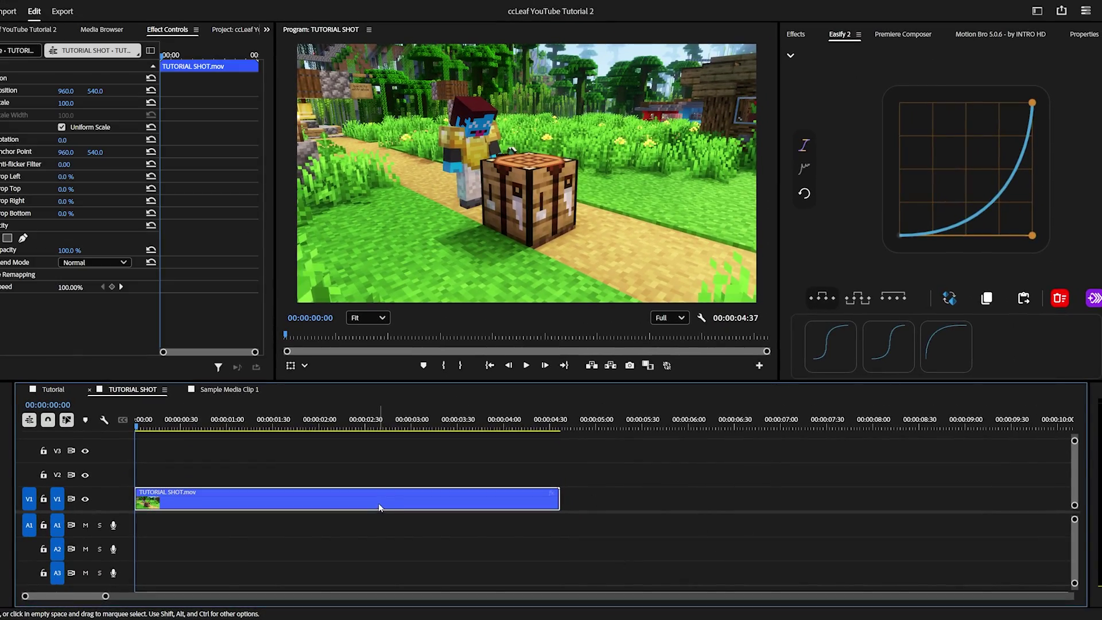
click(415, 522)
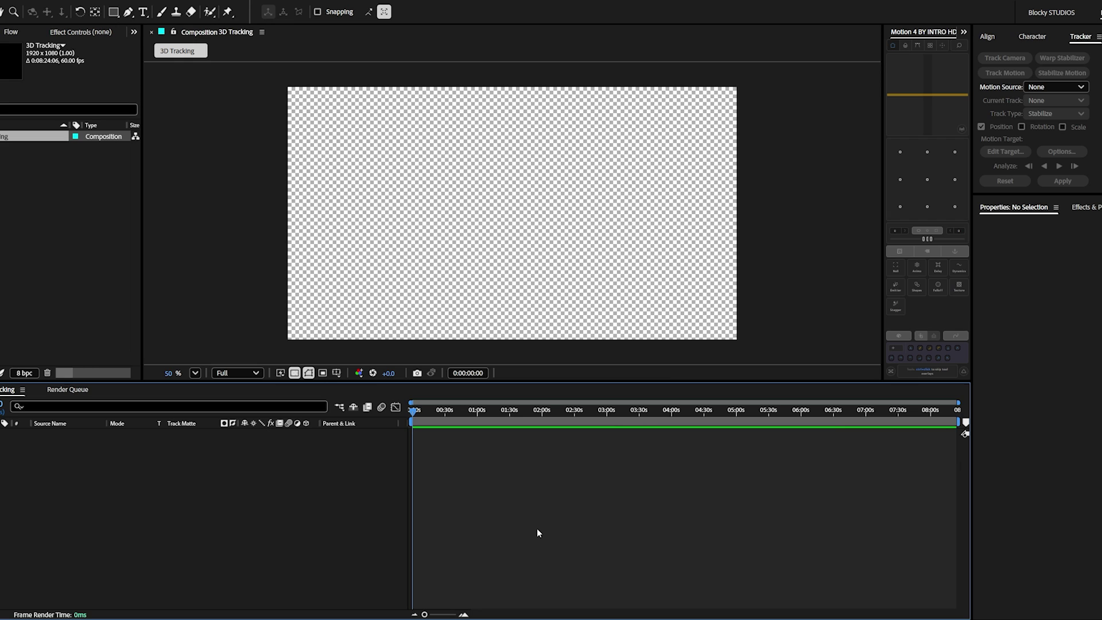
key(ctrl+v)
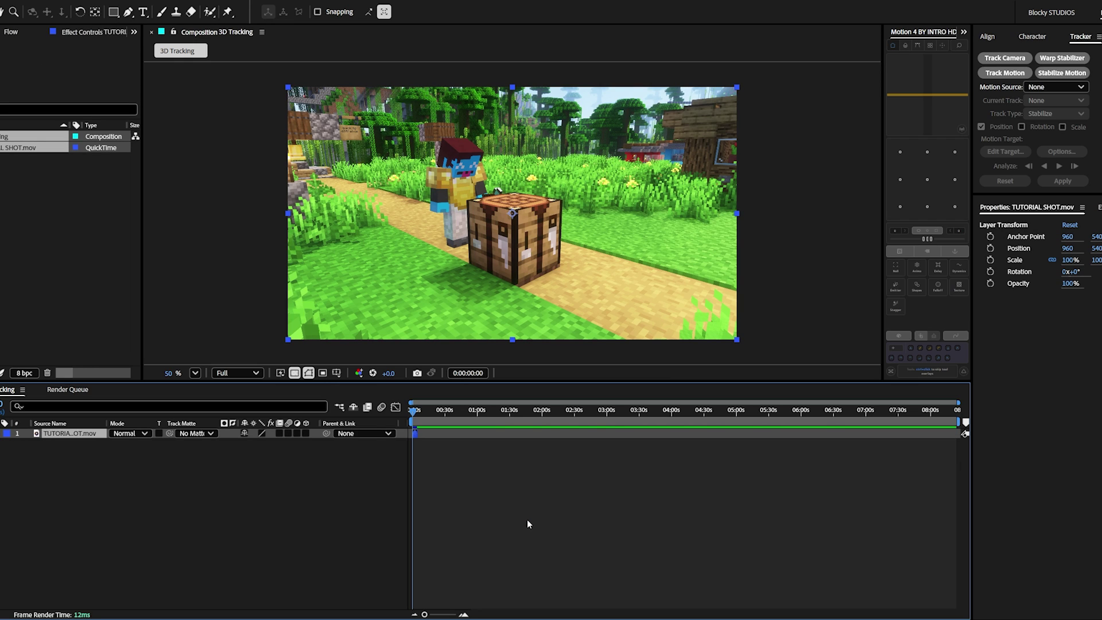
scroll(438, 478, up, 4)
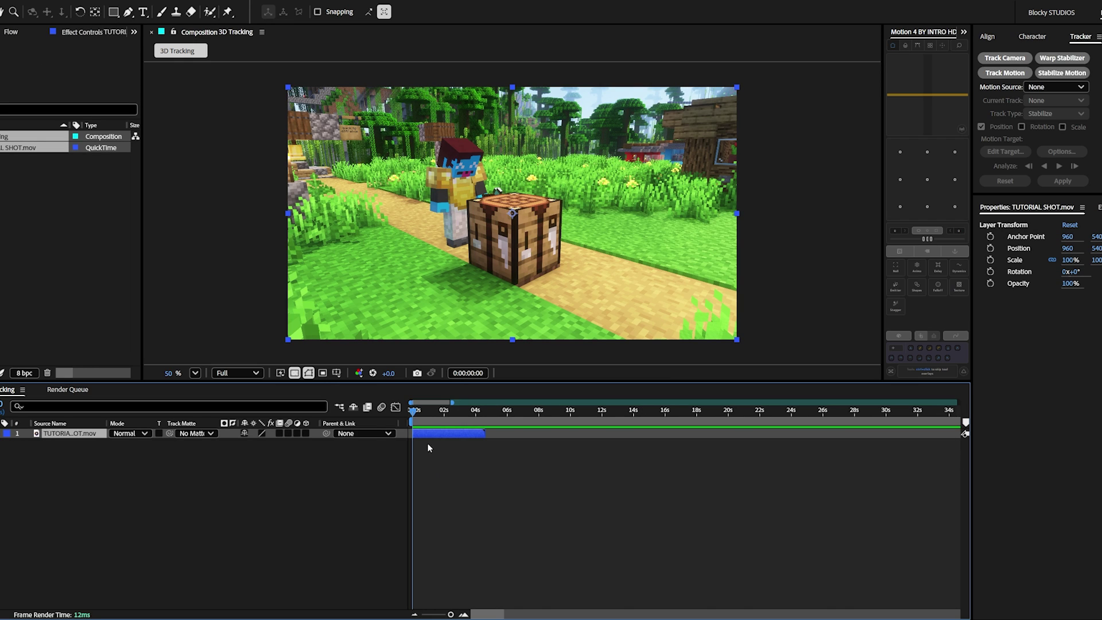
mouse_move(428, 423)
mouse_down()
mouse_move(473, 425)
mouse_move(420, 424)
mouse_up()
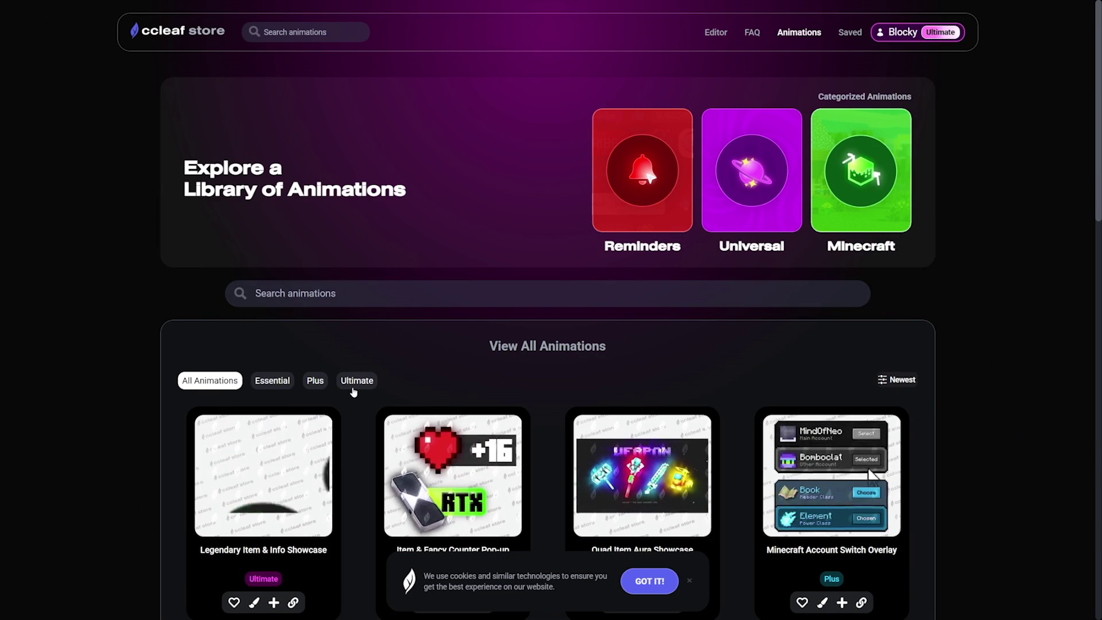
Go to page 2 of the Animations library and open Samurai Player Inventory for customising
scroll(928, 225, down, 15)
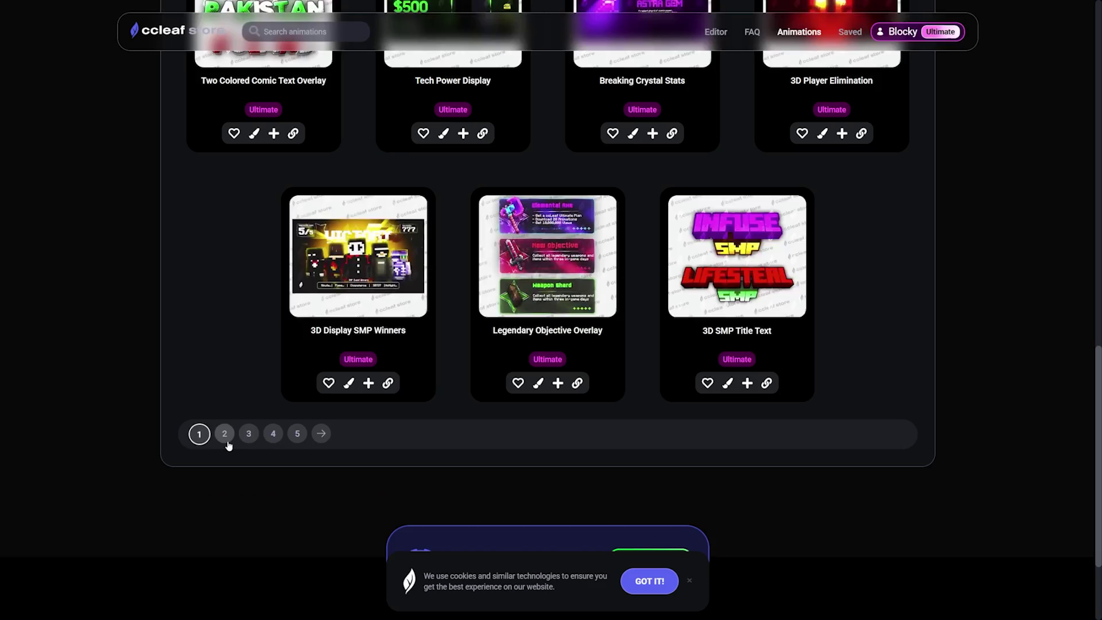
click(226, 437)
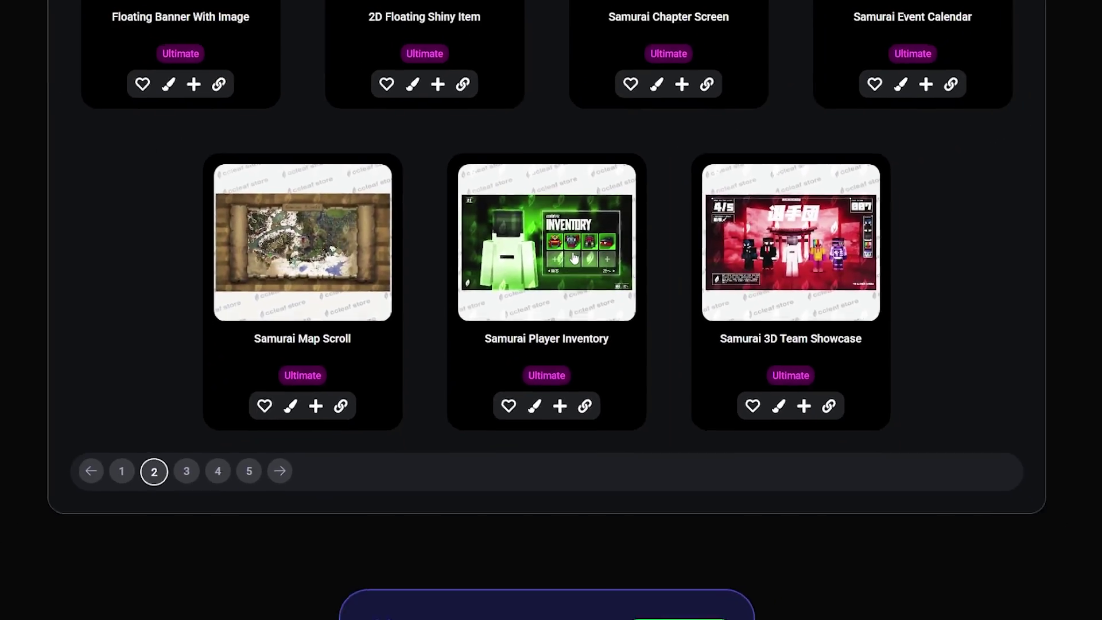
click(537, 244)
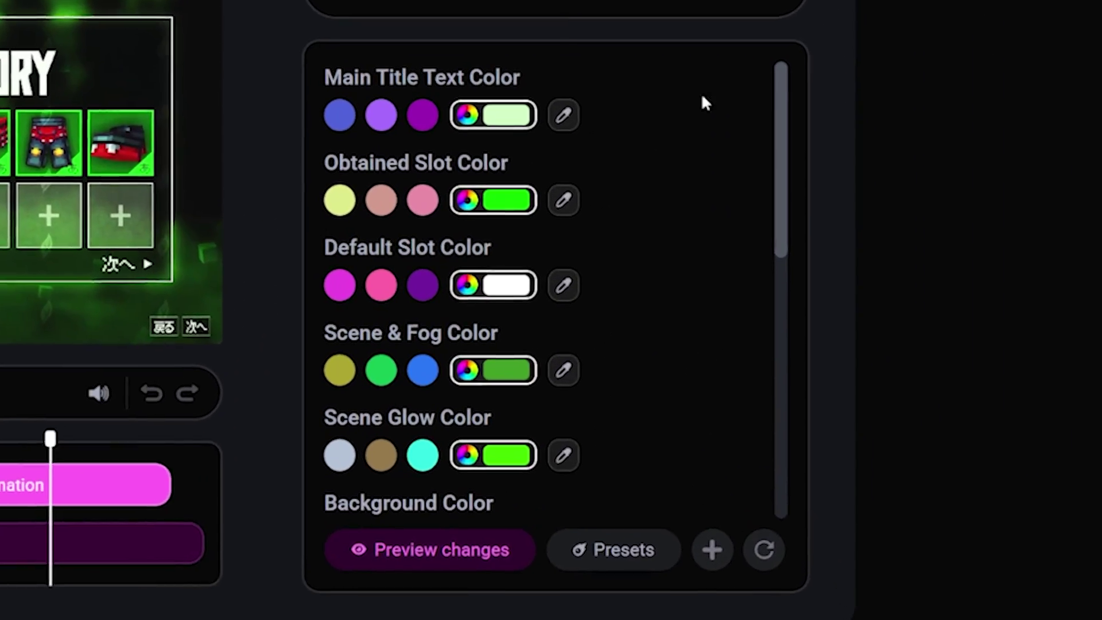
Browse the Samurai Player Inventory settings and start replacing the first inventory item's image
scroll(708, 215, down, 2)
scroll(464, 126, down, 3)
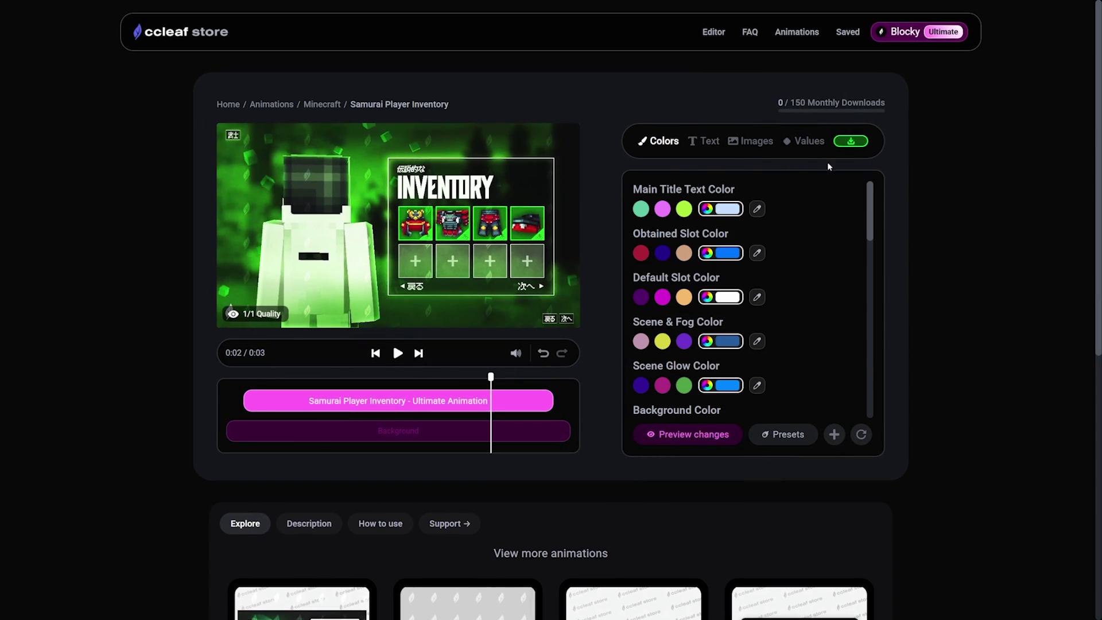
click(807, 140)
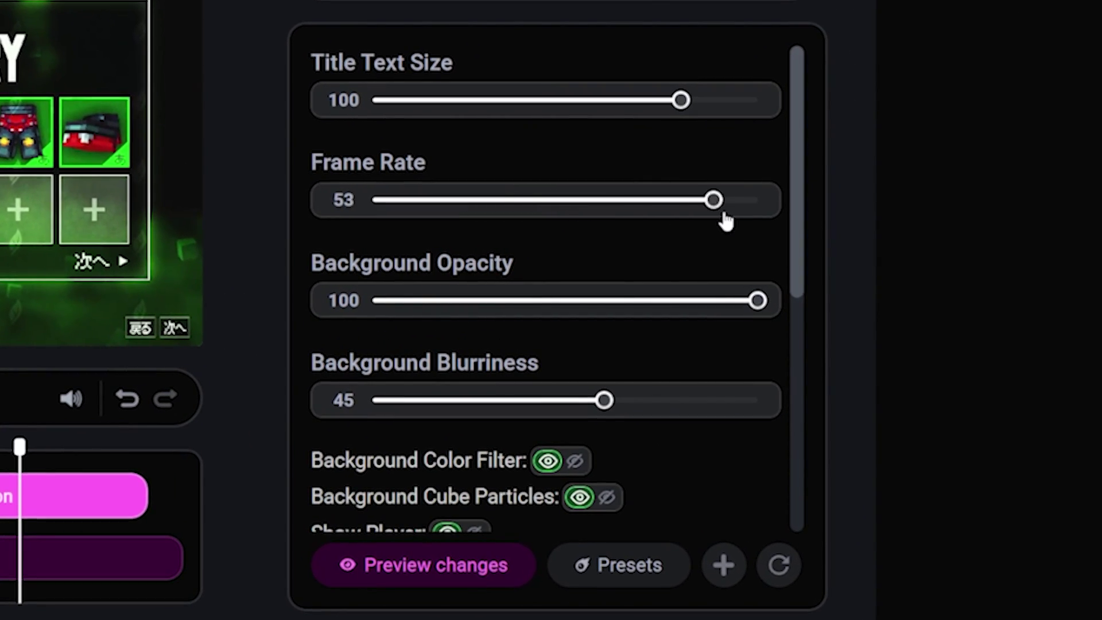
scroll(766, 224, down, 3)
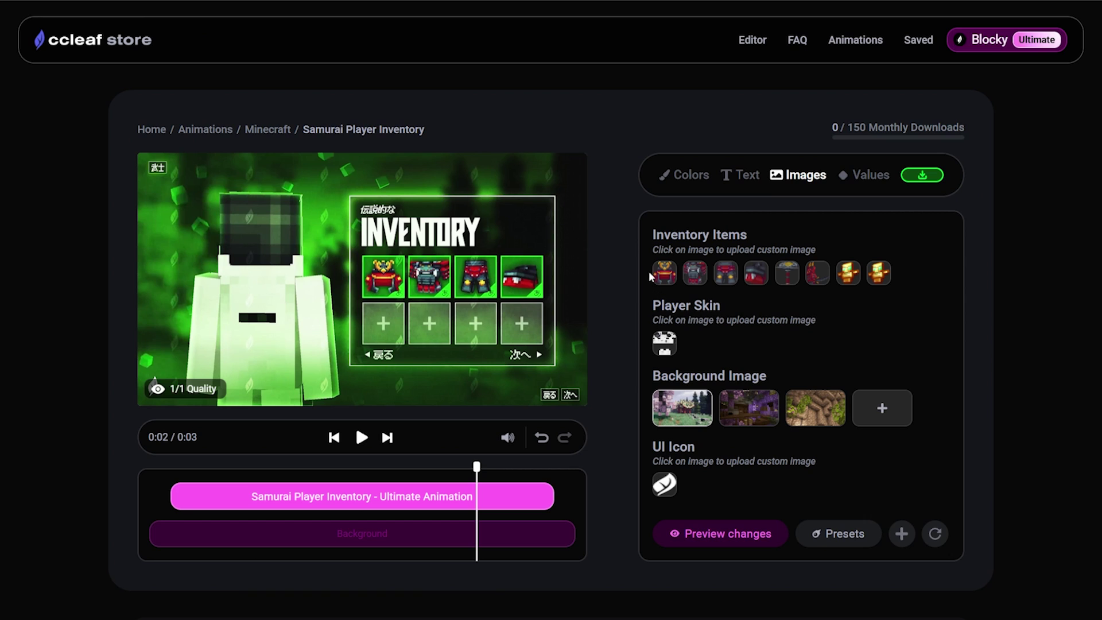
click(664, 275)
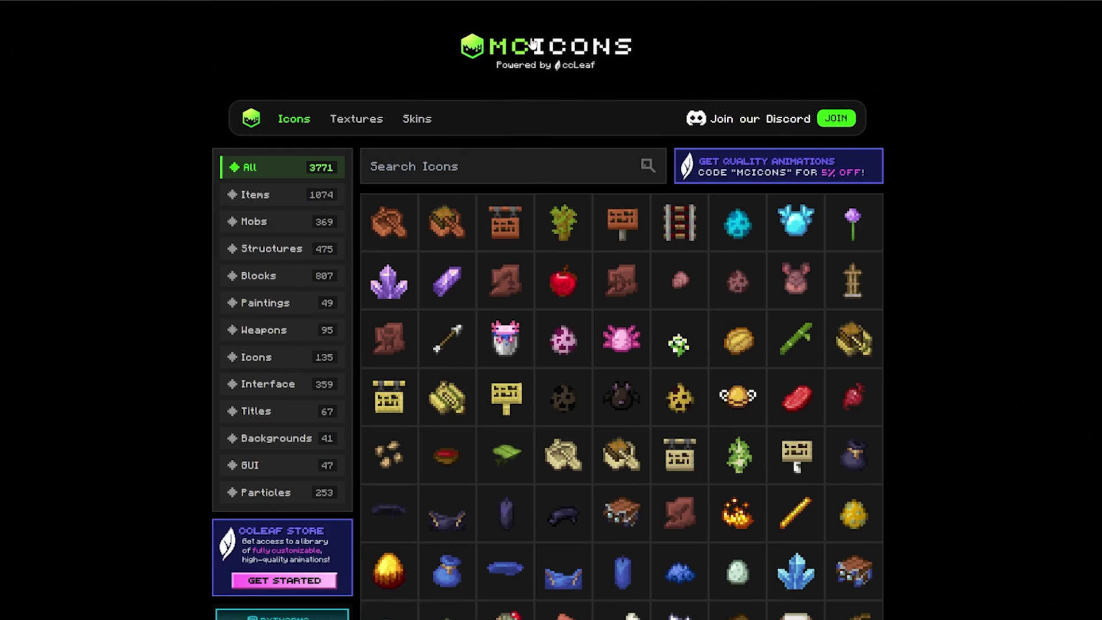
Search MCIcons for 'diam' and open the Diamond Helmet icon
text(diamond)
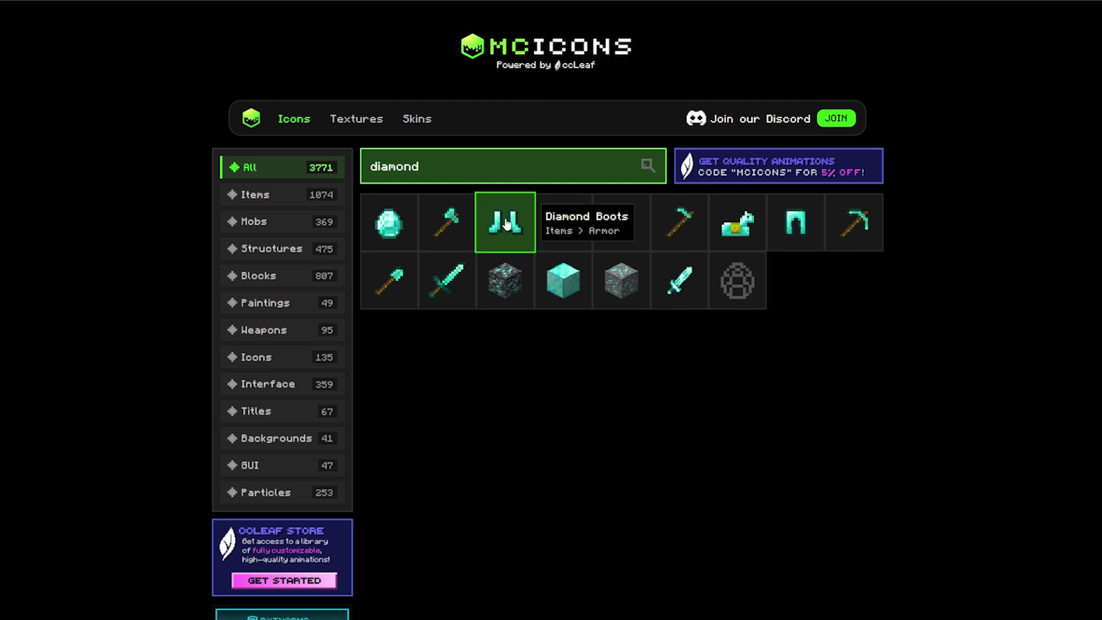
click(623, 224)
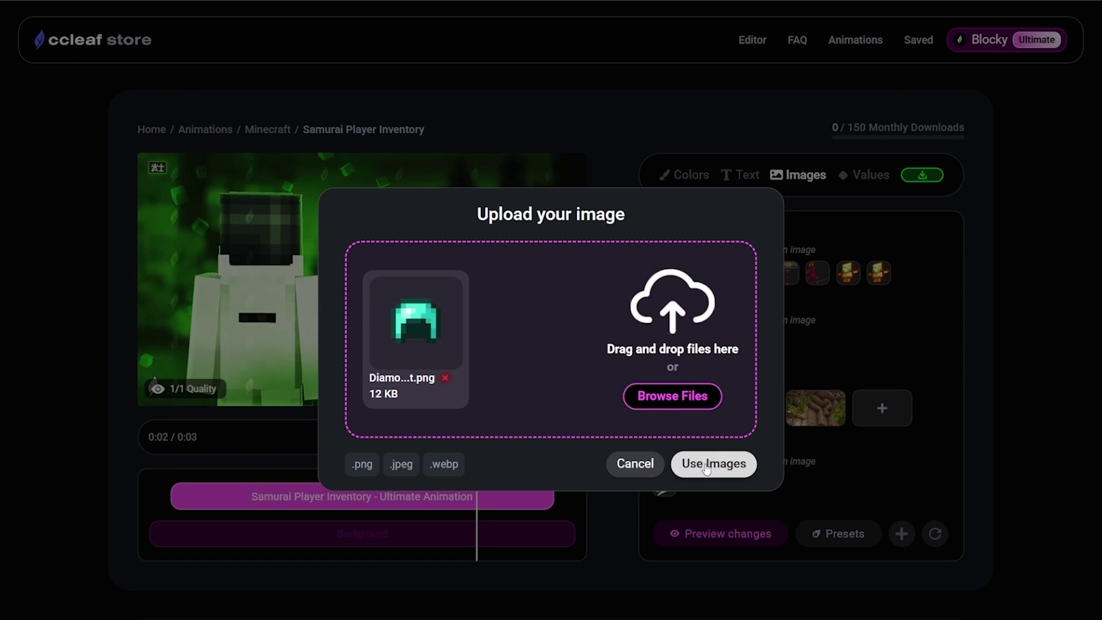
Fill the inventory with diamond helmet, armour and axe icons, and enable Toggle Checked Slot 5
click(707, 466)
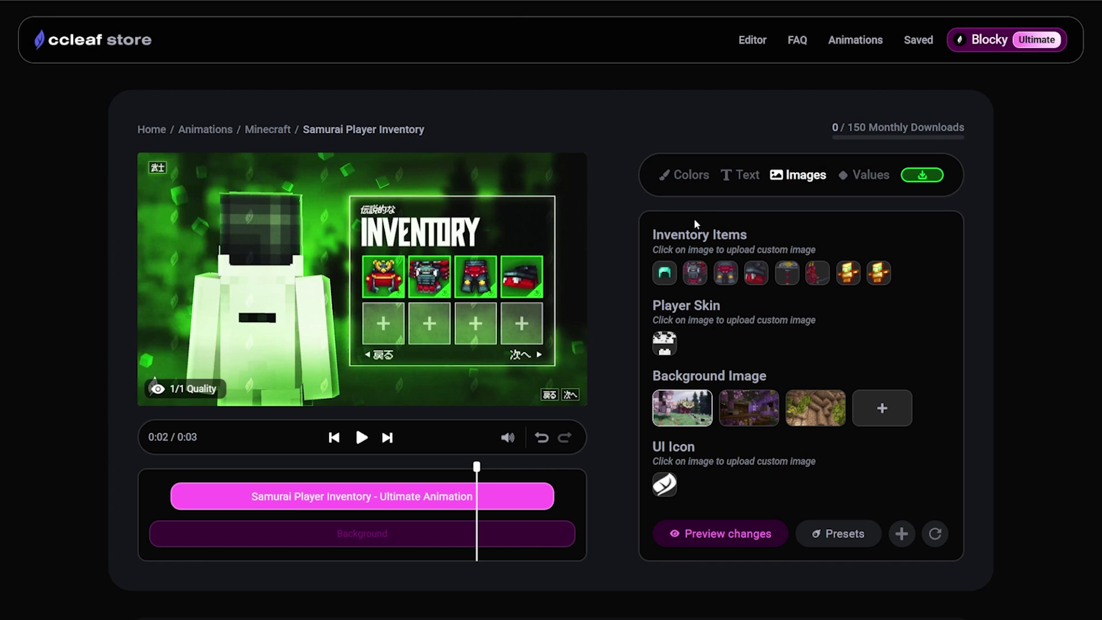
click(700, 275)
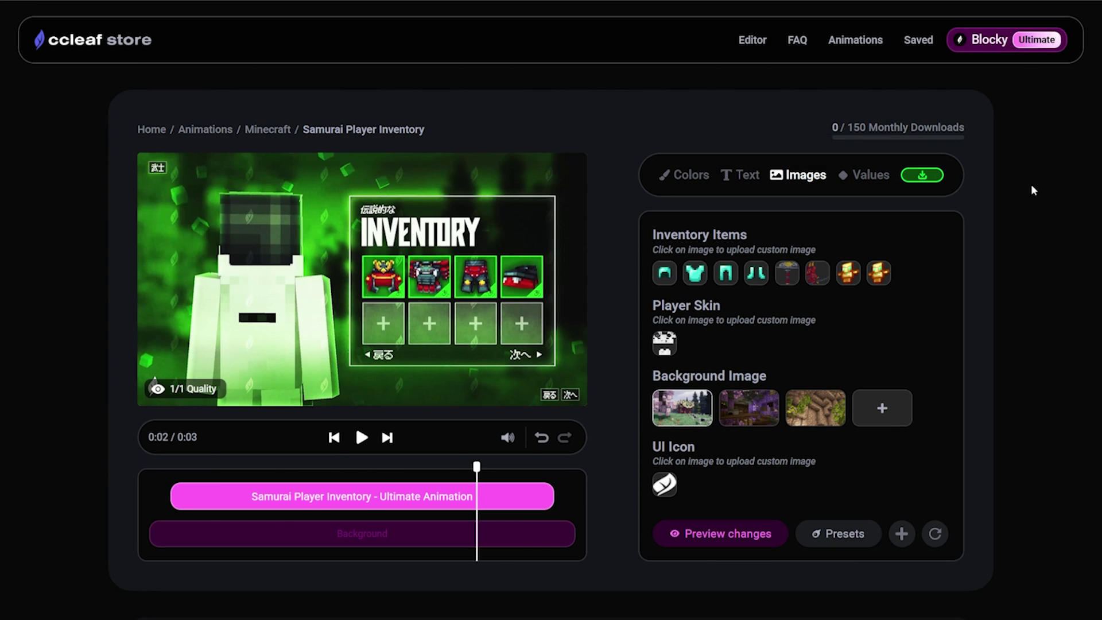
click(867, 174)
scroll(734, 440, down, 5)
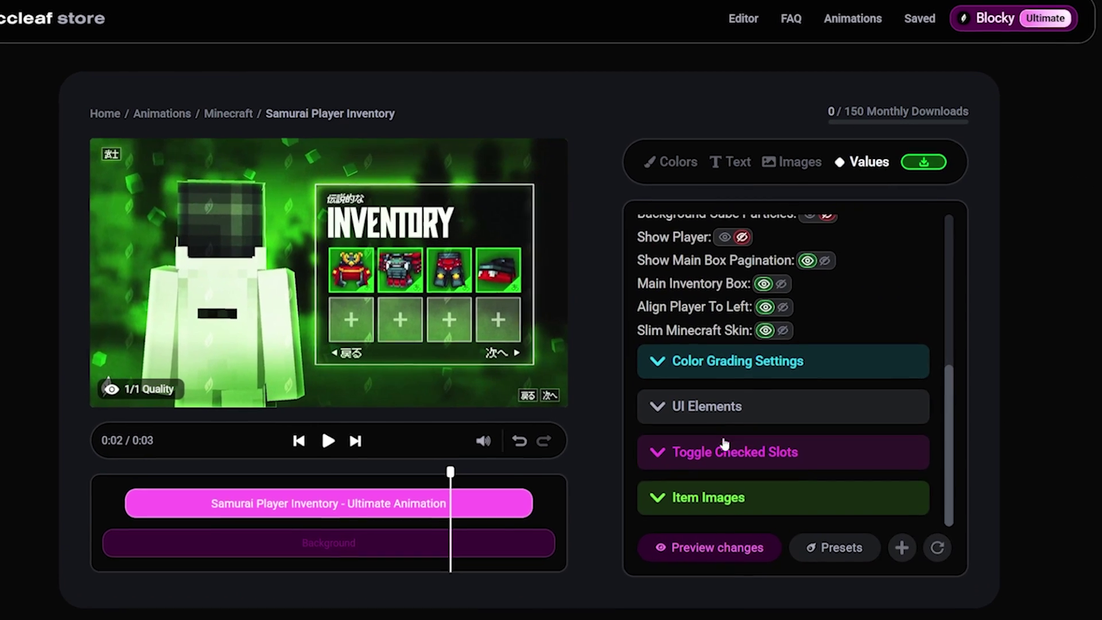
click(725, 443)
scroll(724, 445, down, 3)
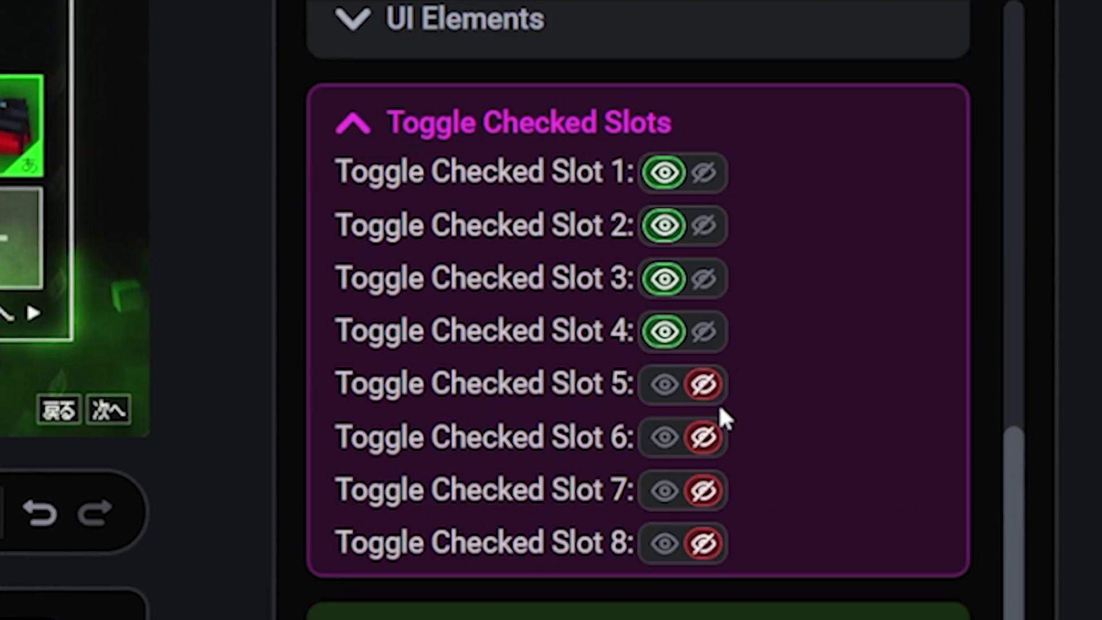
click(664, 384)
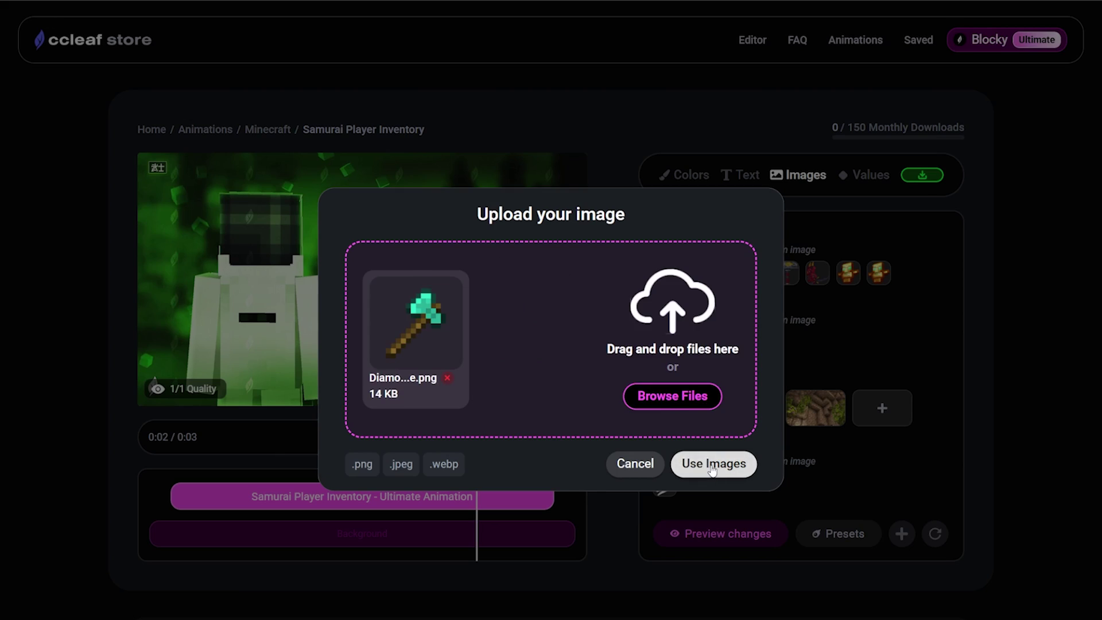
click(711, 465)
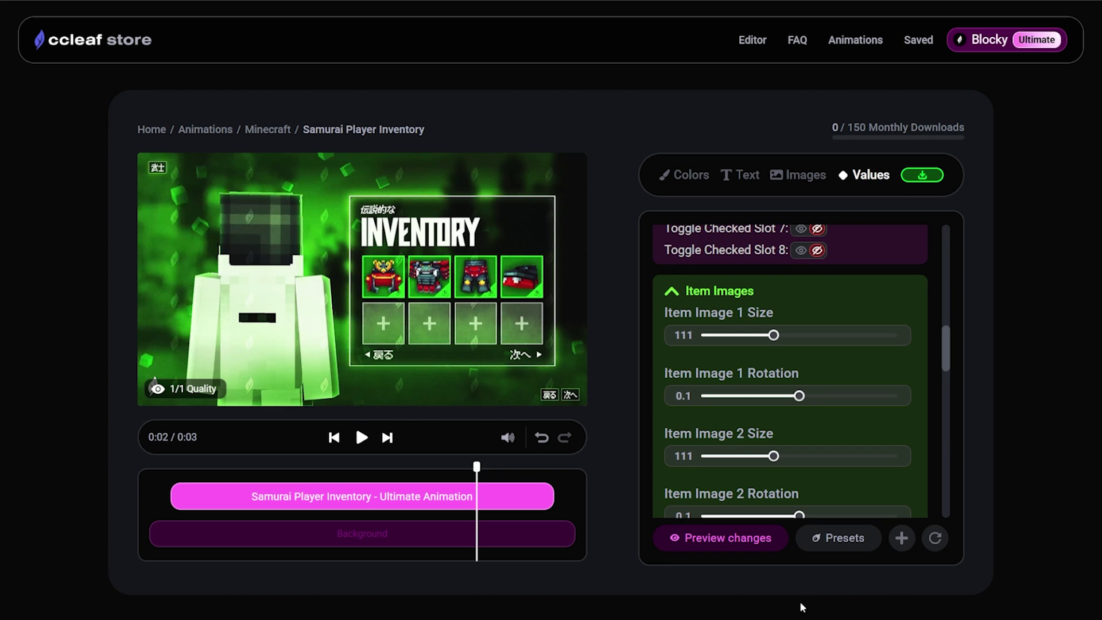
Clear the Japanese labels, preview the diamond-gear inventory, and export it as Samurai_Player_Inventory.mov
click(734, 548)
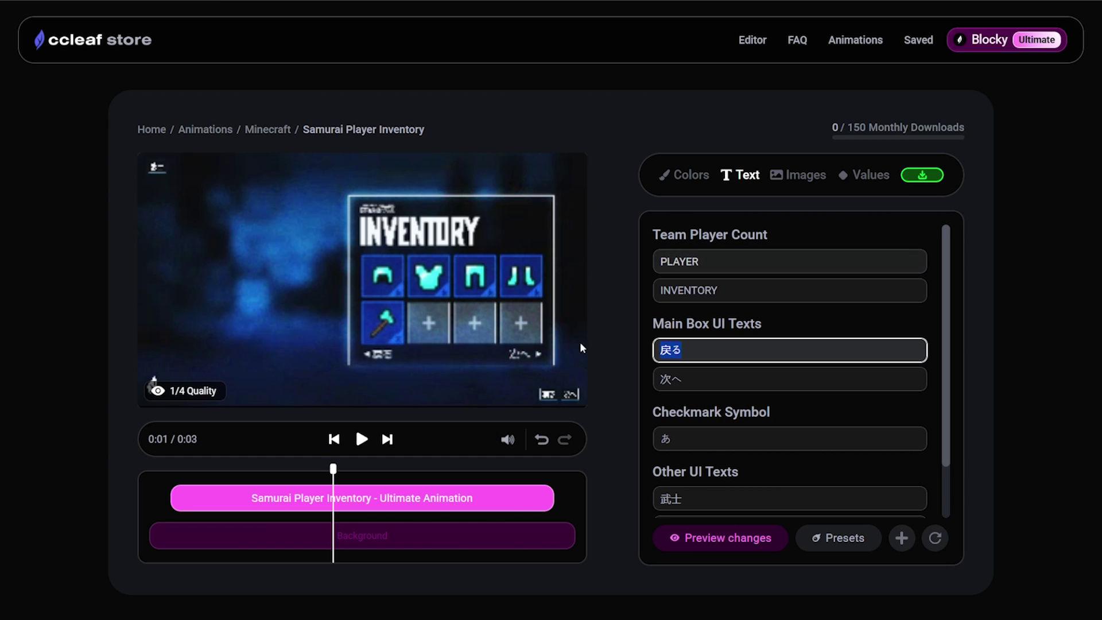
double_click(755, 496)
key(BackSpace)
scroll(763, 482, down, 2)
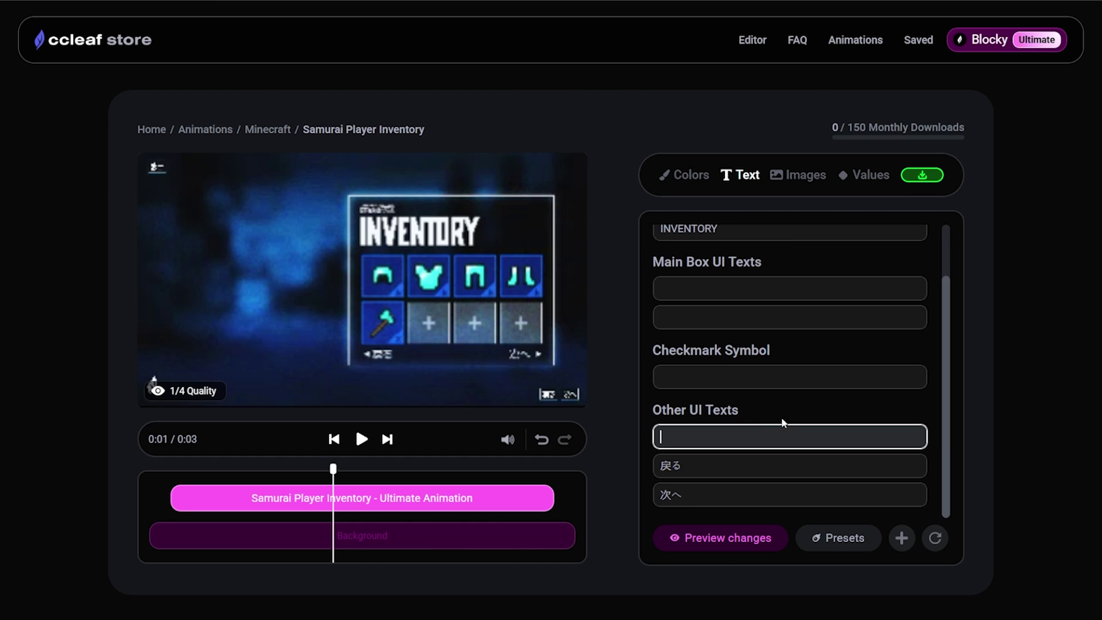
click(723, 539)
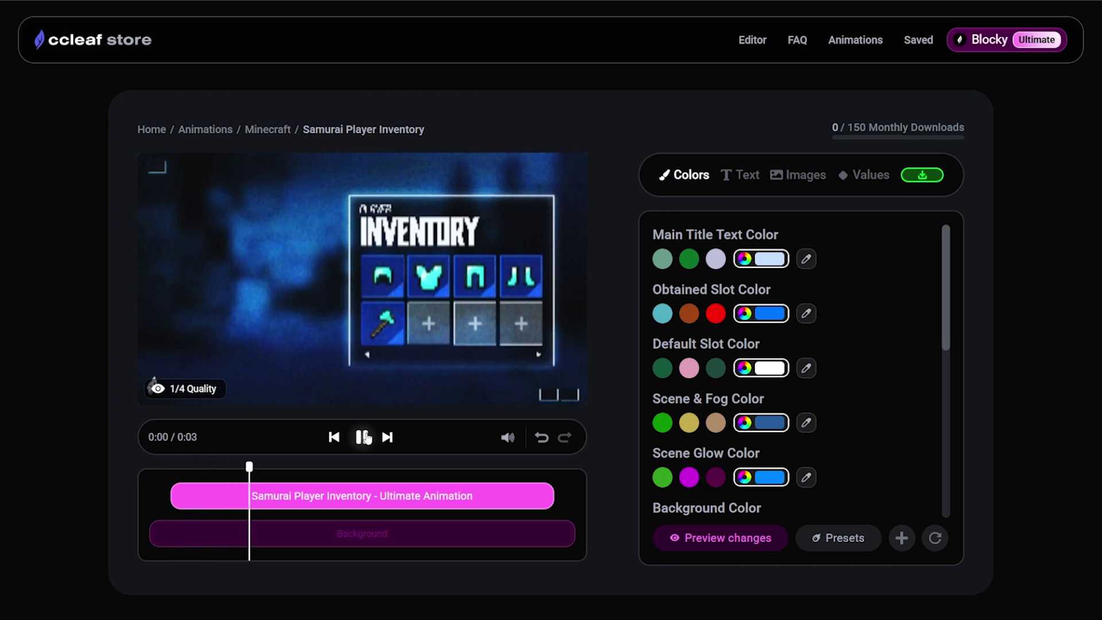
click(925, 175)
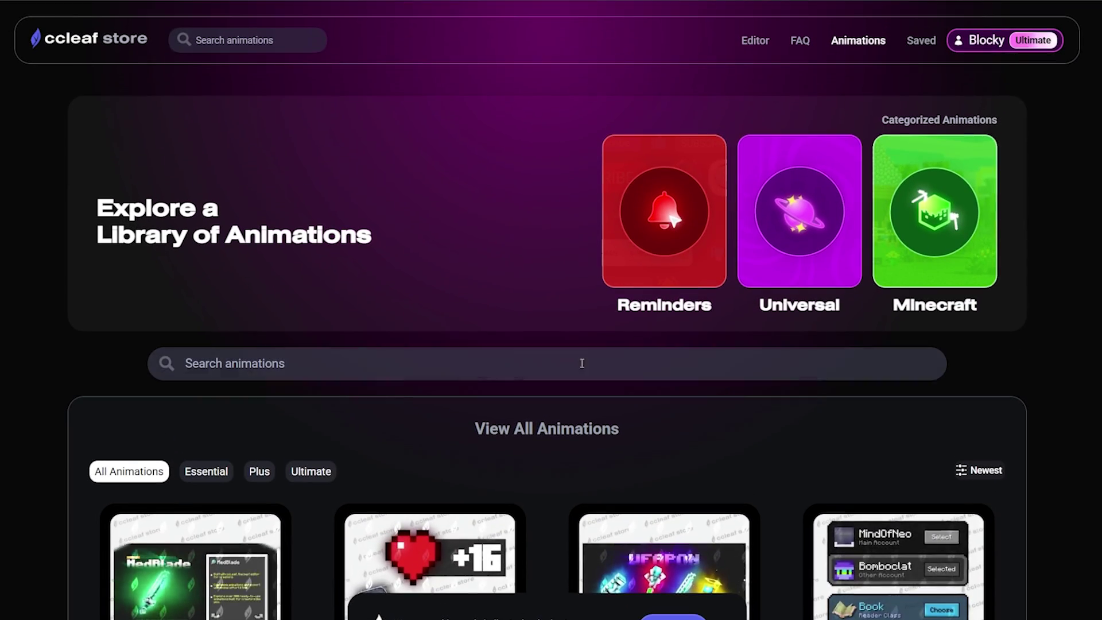
Search the library for 'crafting' and open the 3x3 Crafting Overlay for customising
click(553, 341)
text(craf)
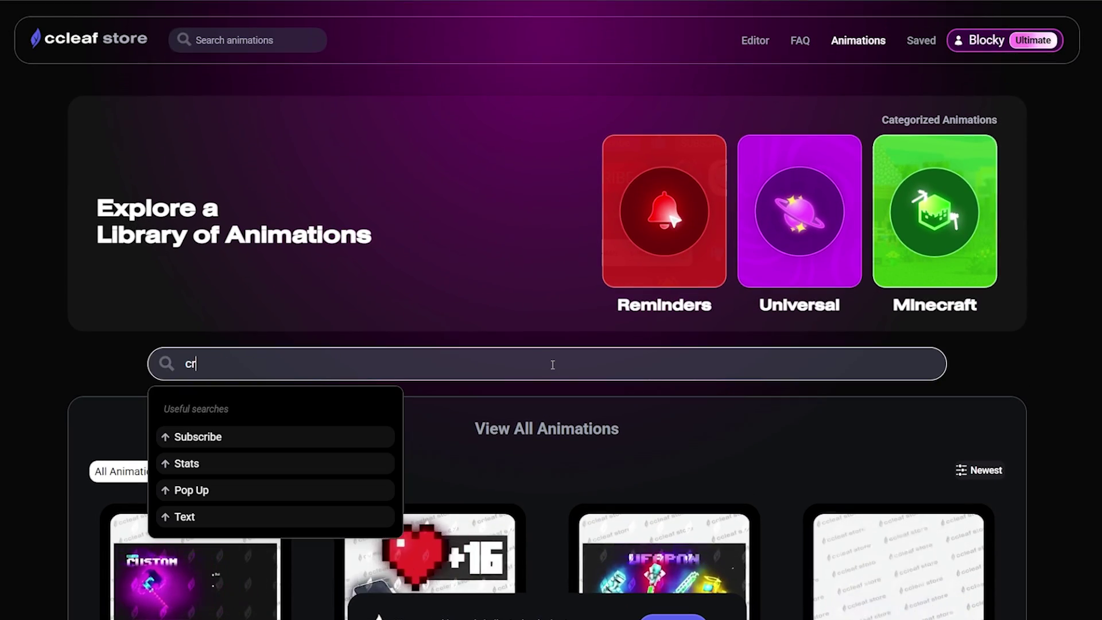
text(ting)
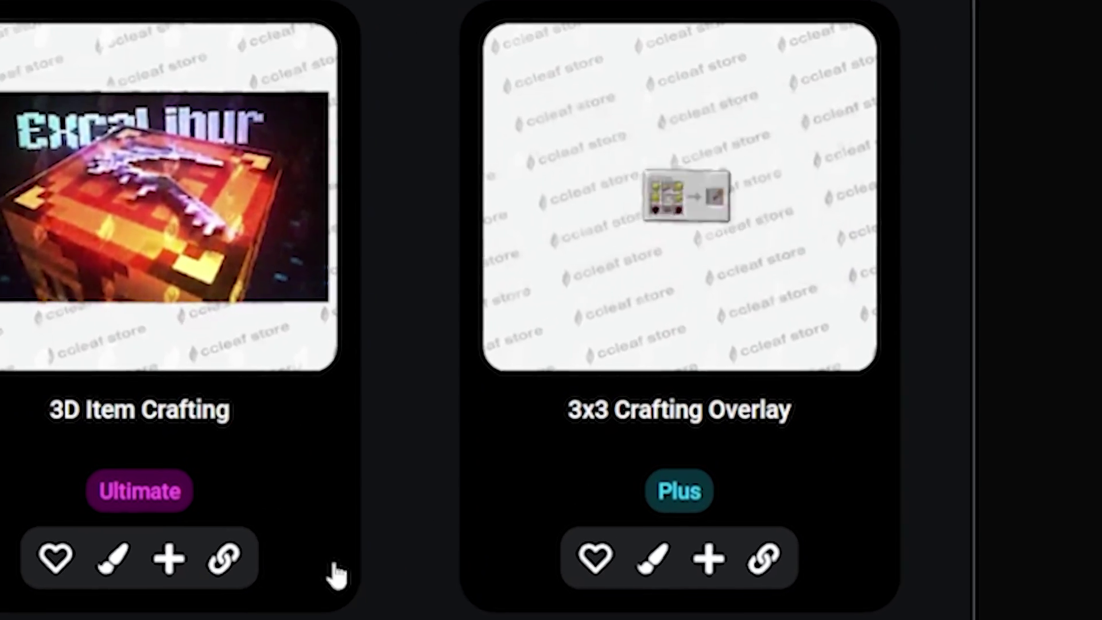
click(655, 333)
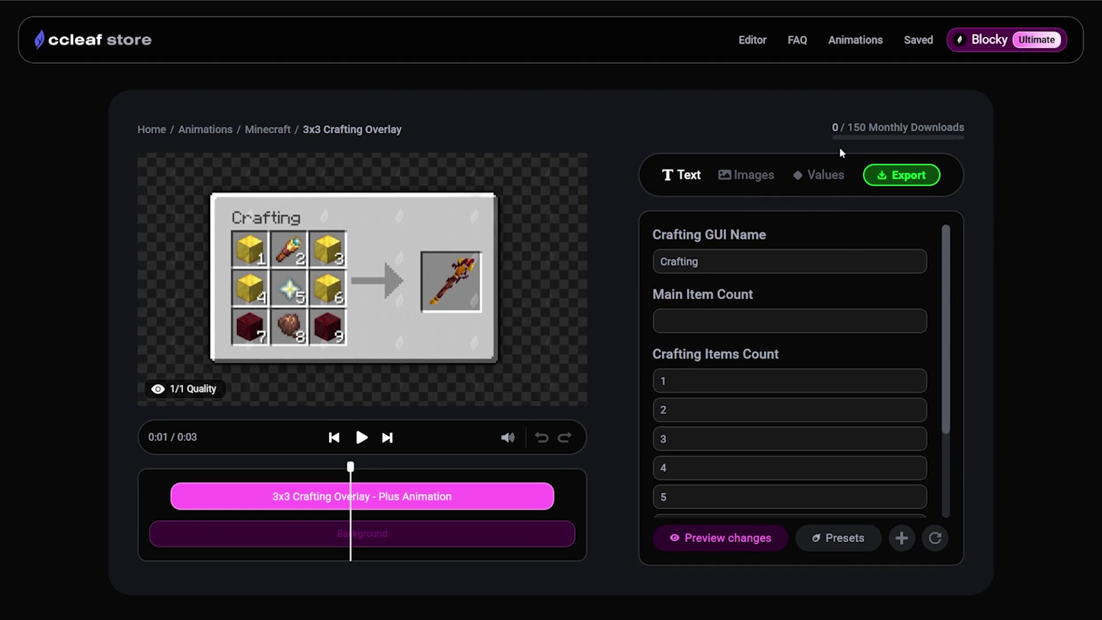
Review the overlay's Values and Text settings, then refresh the pickaxe recipe preview
click(834, 171)
scroll(814, 310, down, 10)
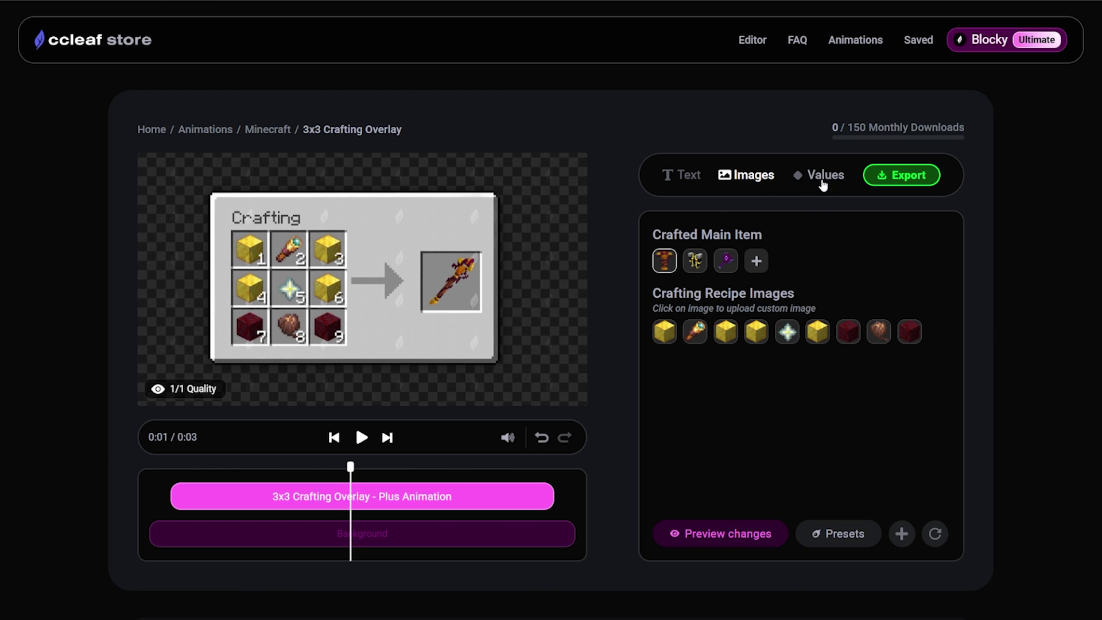
click(823, 181)
scroll(812, 317, down, 6)
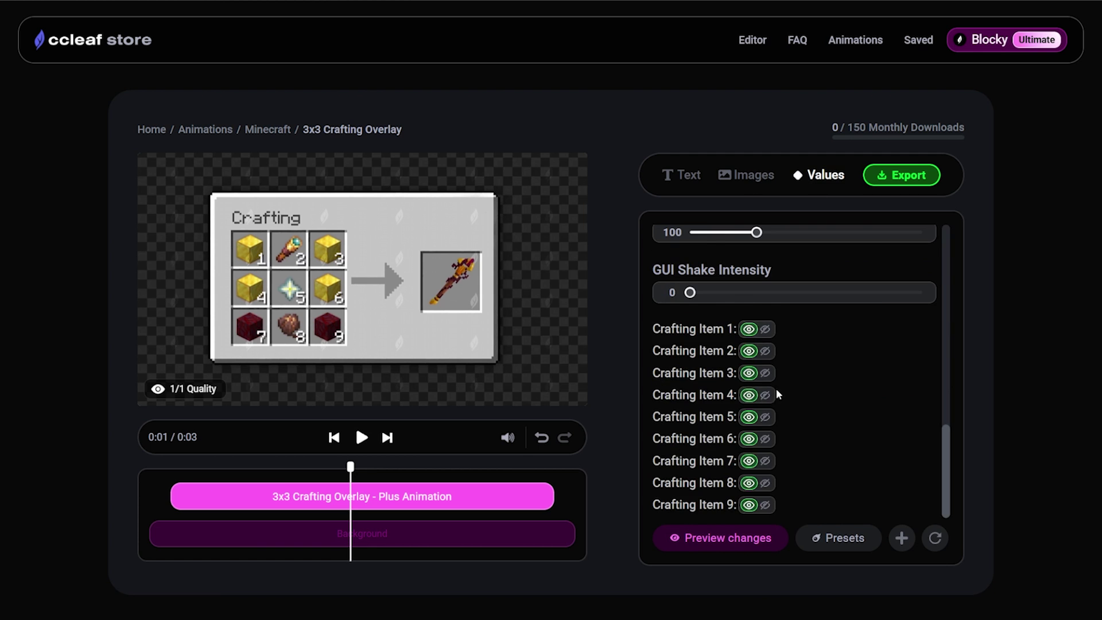
scroll(844, 277, up, 10)
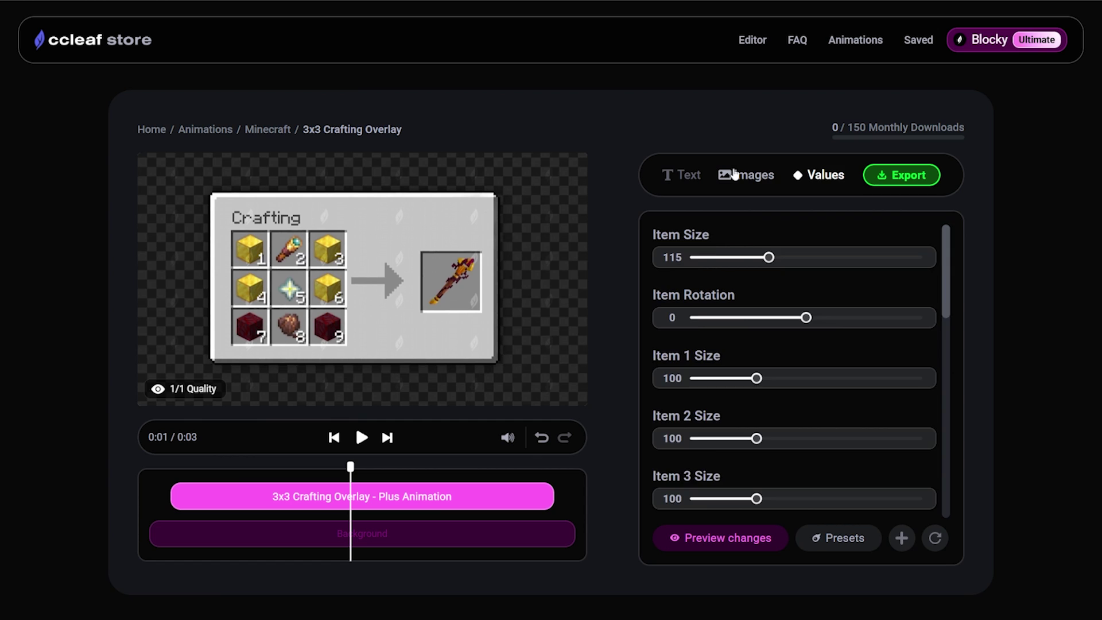
click(686, 176)
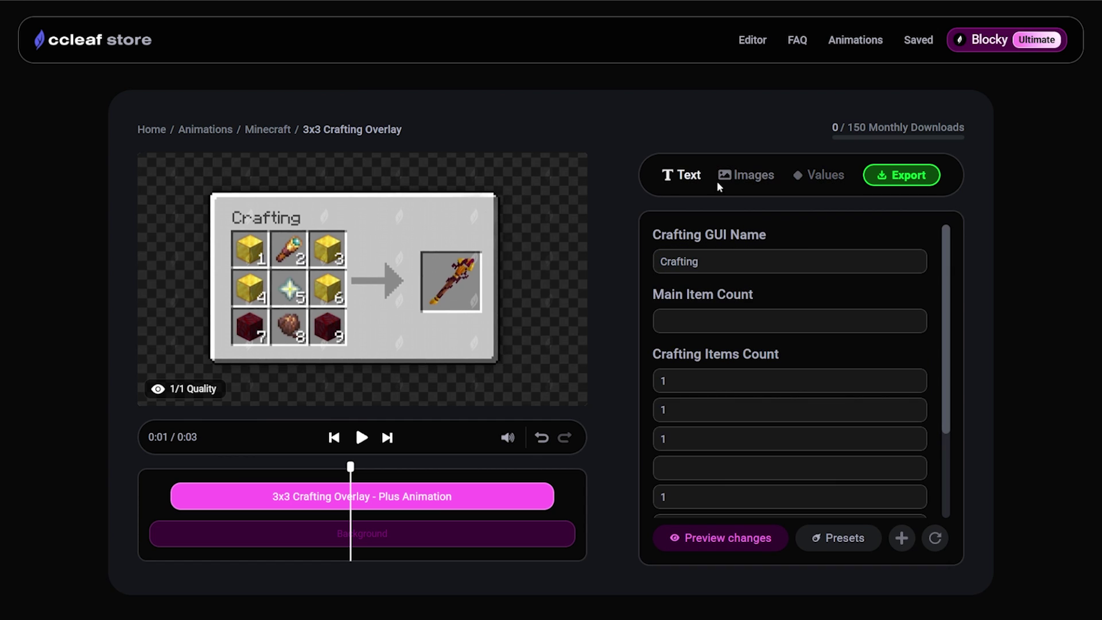
click(720, 543)
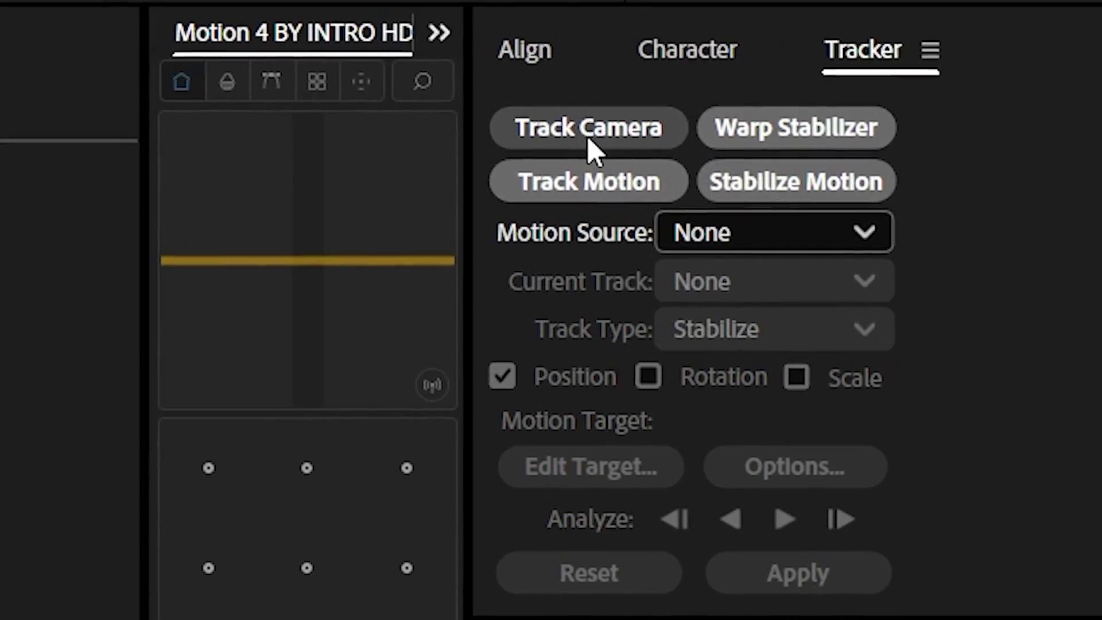
Run Track Camera on TUTORIAL SHOT.mov, scrub through the footage, and expand the tracker's Advanced settings
click(588, 139)
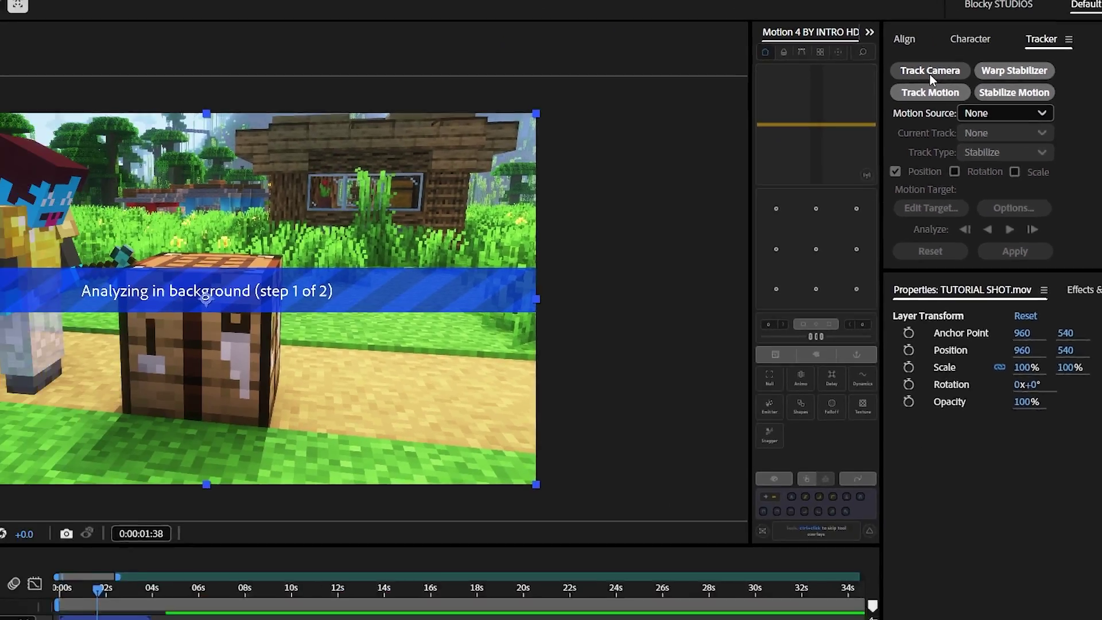
mouse_move(436, 412)
mouse_down()
mouse_move(439, 380)
mouse_move(410, 392)
mouse_move(412, 407)
mouse_move(439, 407)
mouse_up()
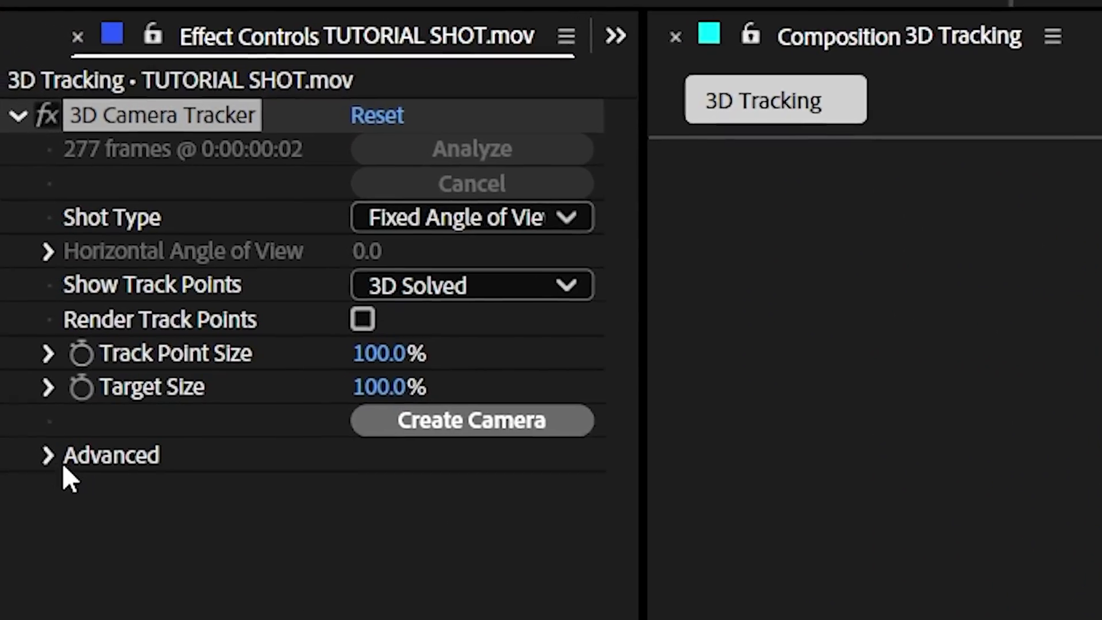
click(48, 455)
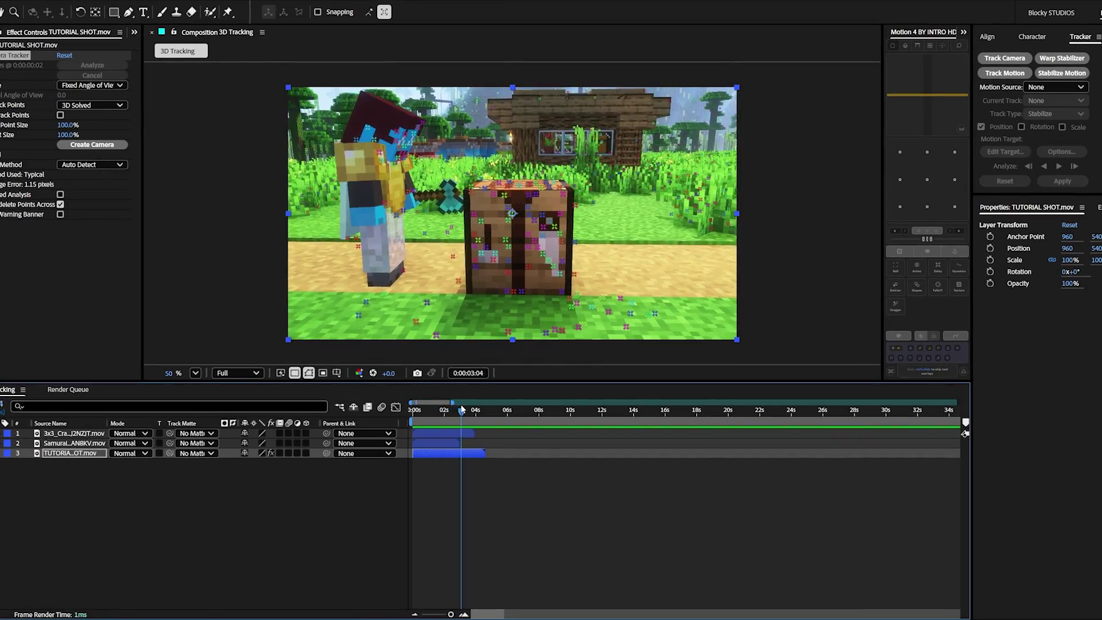
drag(462, 410, 421, 419)
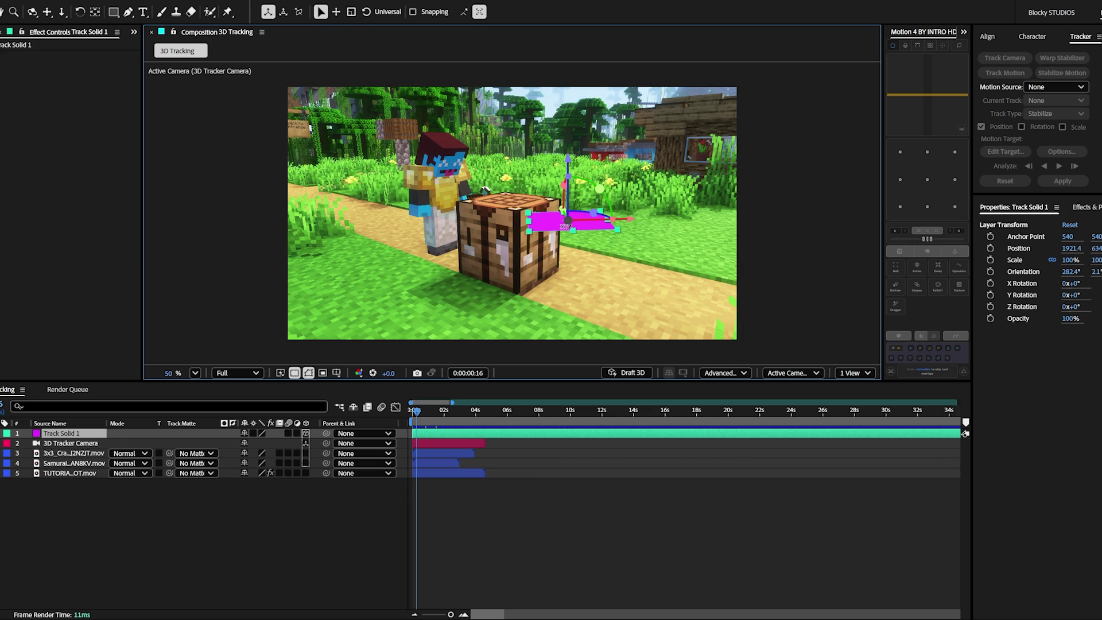
Scrub to 0:00:02:02 where the inventory panel shows and select the Samurai inventory layer
drag(416, 410, 447, 411)
click(537, 311)
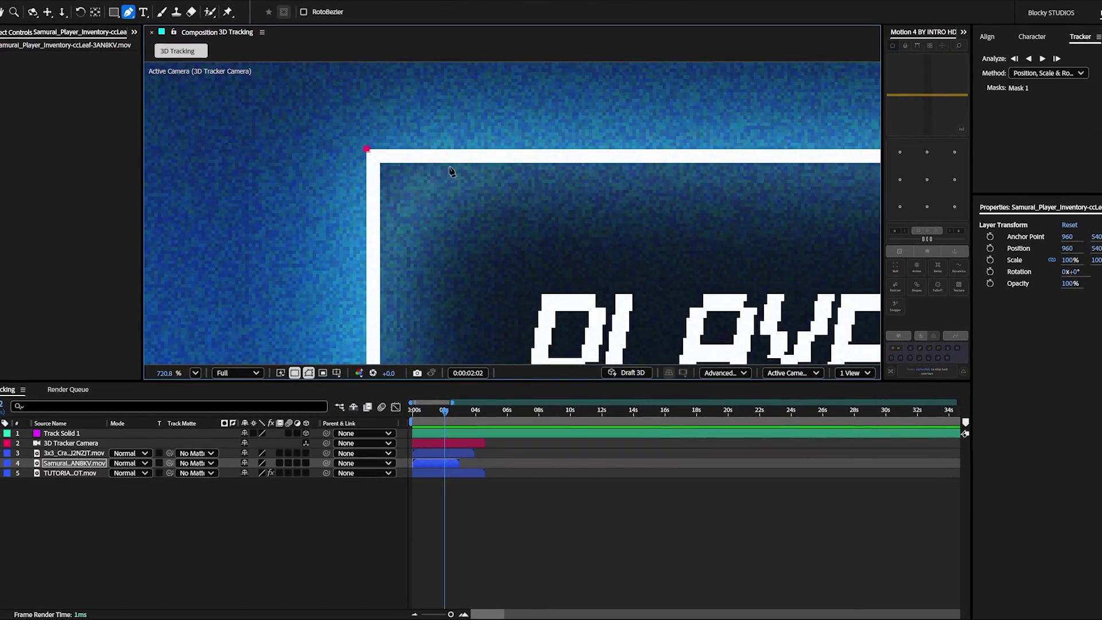
Pan along the inventory panel's top border and place the first mask point
key(space)
drag(873, 177, 198, 197)
drag(802, 157, 229, 150)
drag(660, 170, 310, 175)
drag(836, 155, 711, 153)
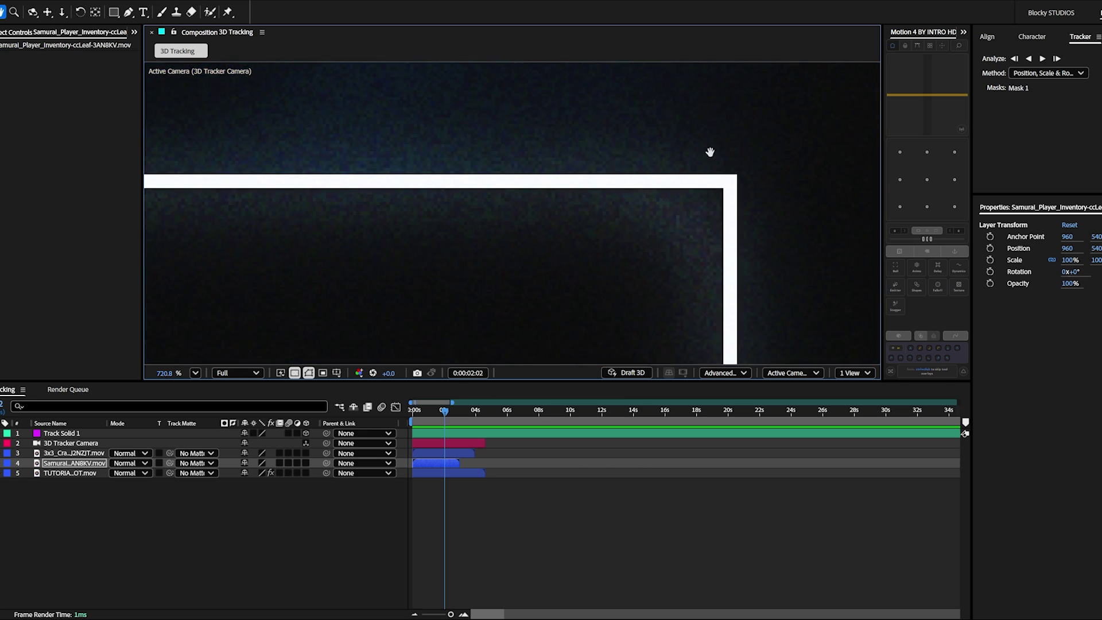
click(738, 174)
Close the mask around the inventory panel, then select the magenta plane on the crafting table
drag(345, 186, 782, 194)
scroll(401, 157, down, 3)
click(401, 157)
scroll(453, 160, down, 10)
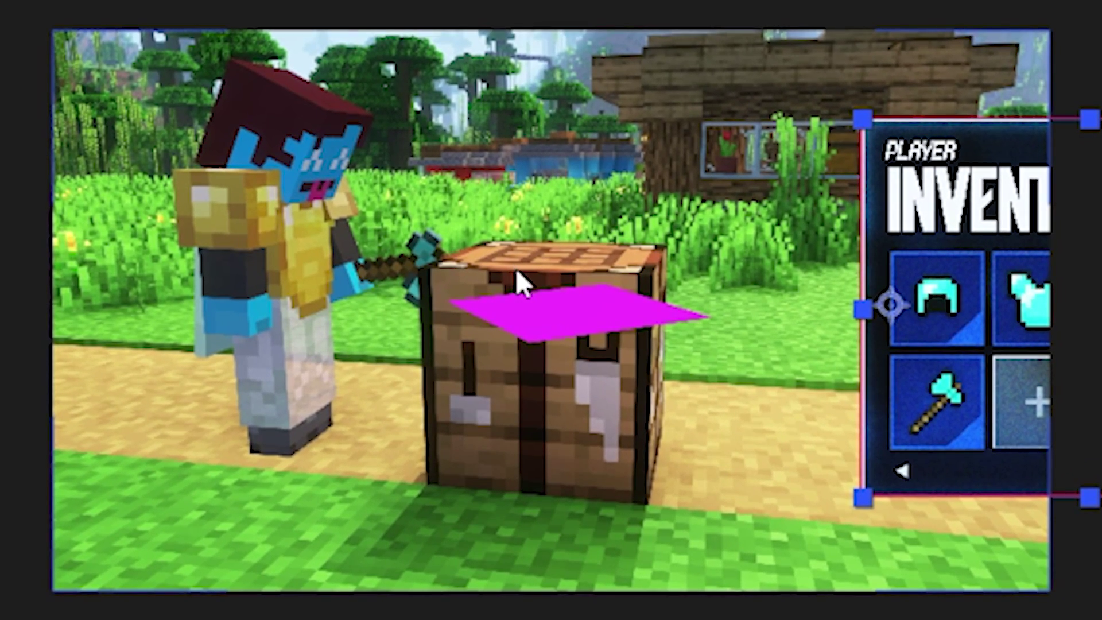
click(523, 282)
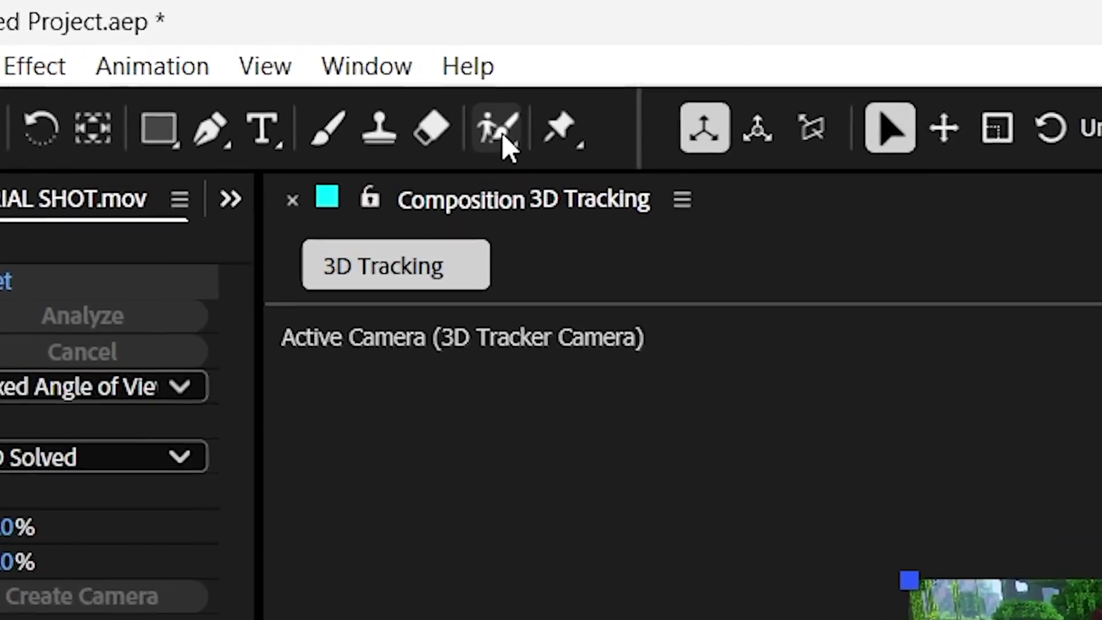
Open the tutorial shot in Layer view with the Roto Brush, undoing stray and rough outline strokes
click(210, 39)
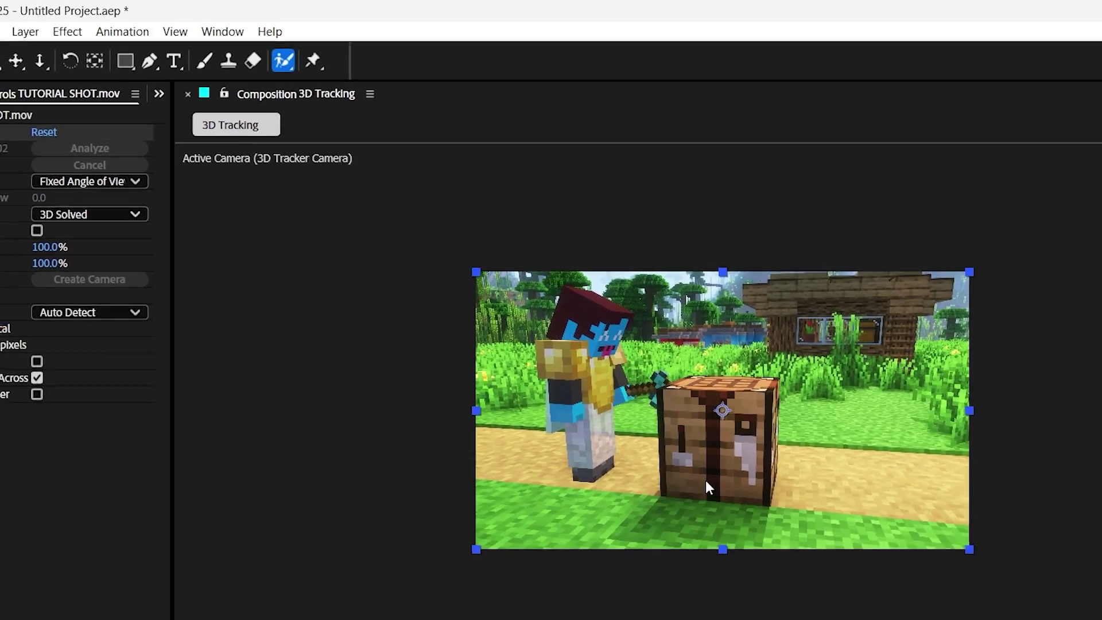
double_click(705, 479)
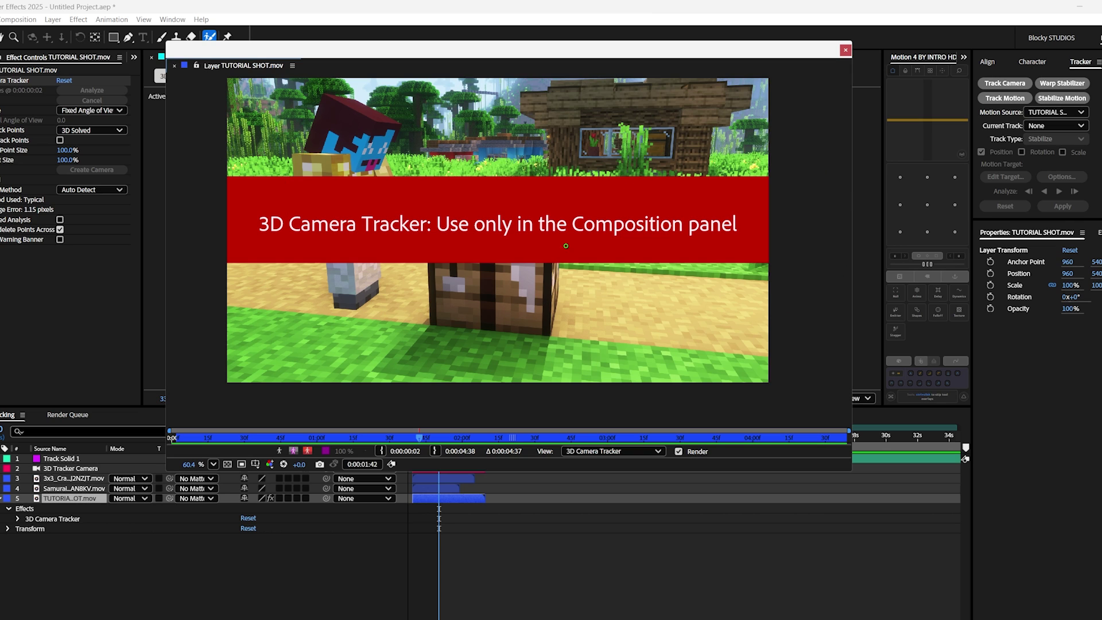
click(470, 303)
key(ctrl+z)
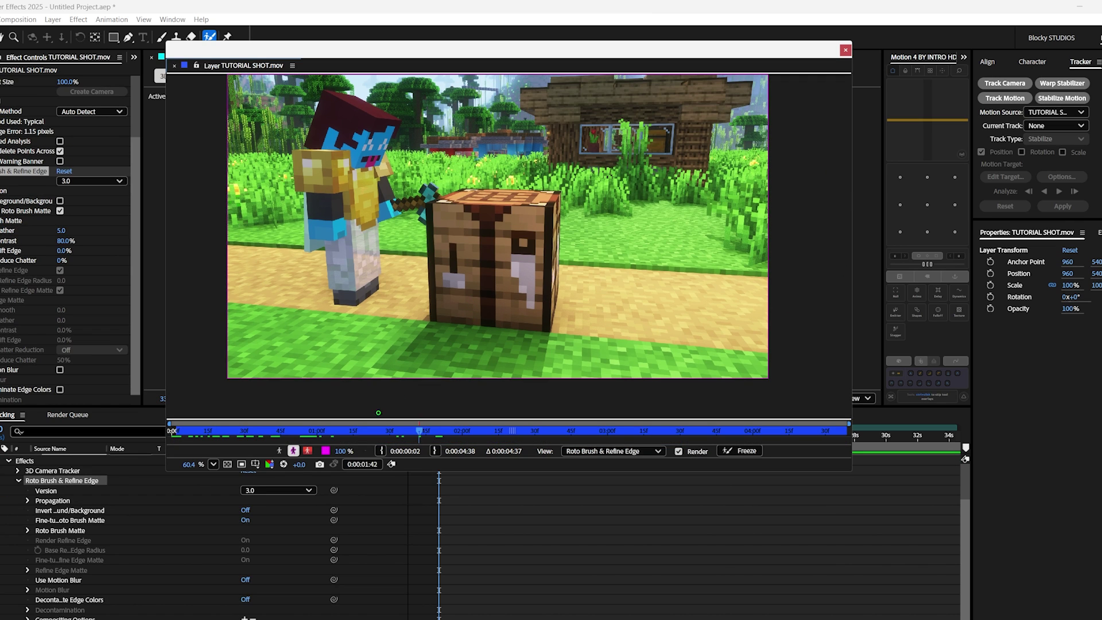
drag(425, 432, 426, 458)
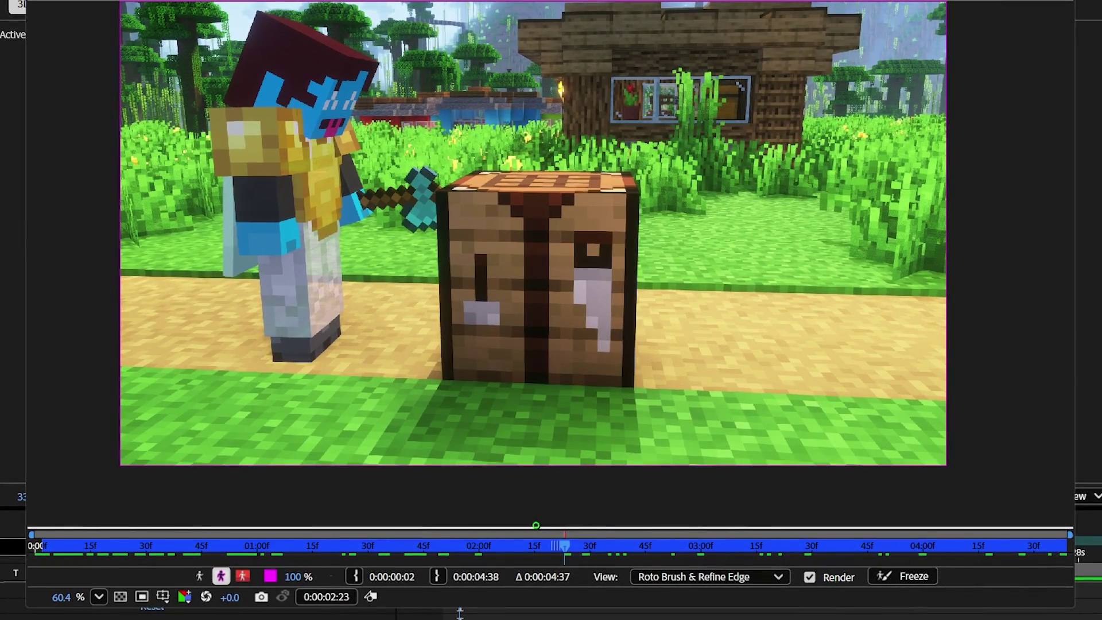
drag(542, 540, 205, 557)
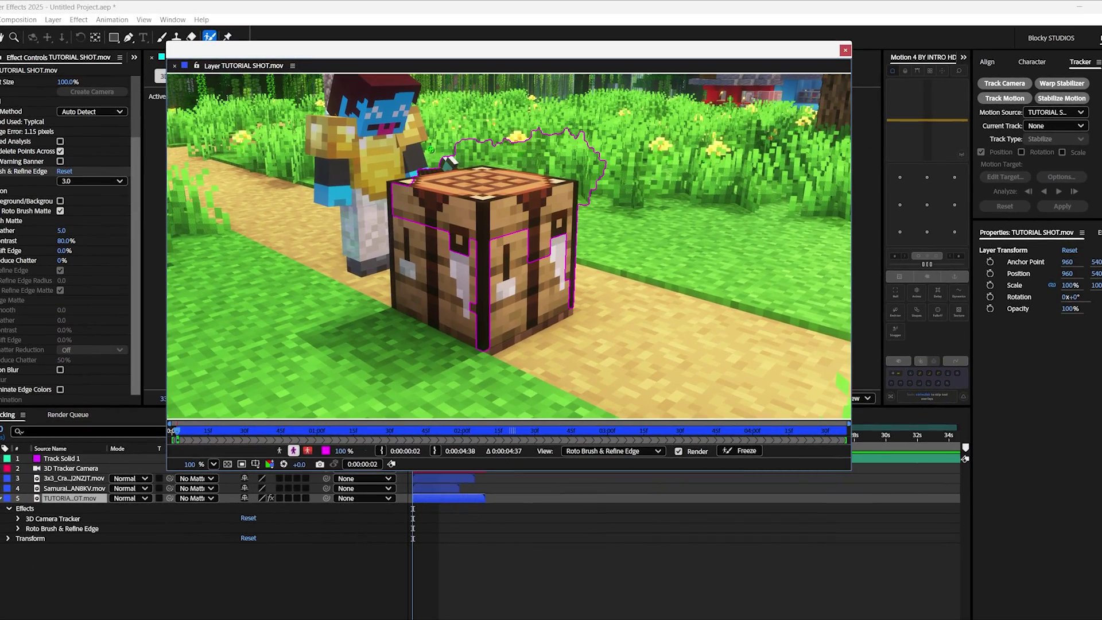
key(ctrl+z)
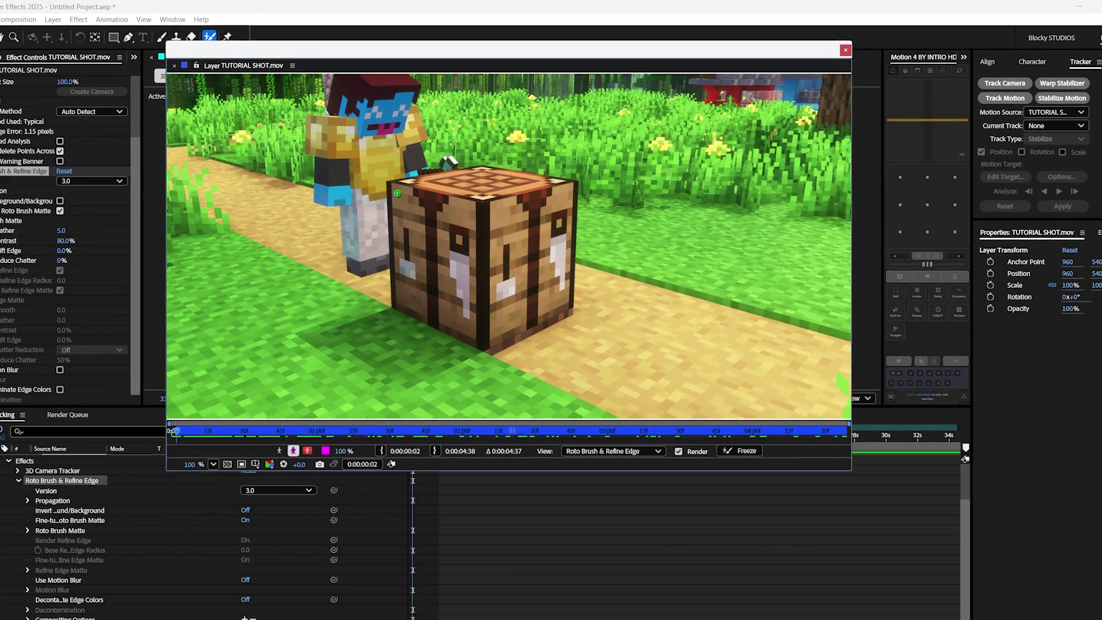
Paint Roto Brush strokes over the crafting table's front face and top-right edge
scroll(453, 198, up, 3)
scroll(453, 197, down, 3)
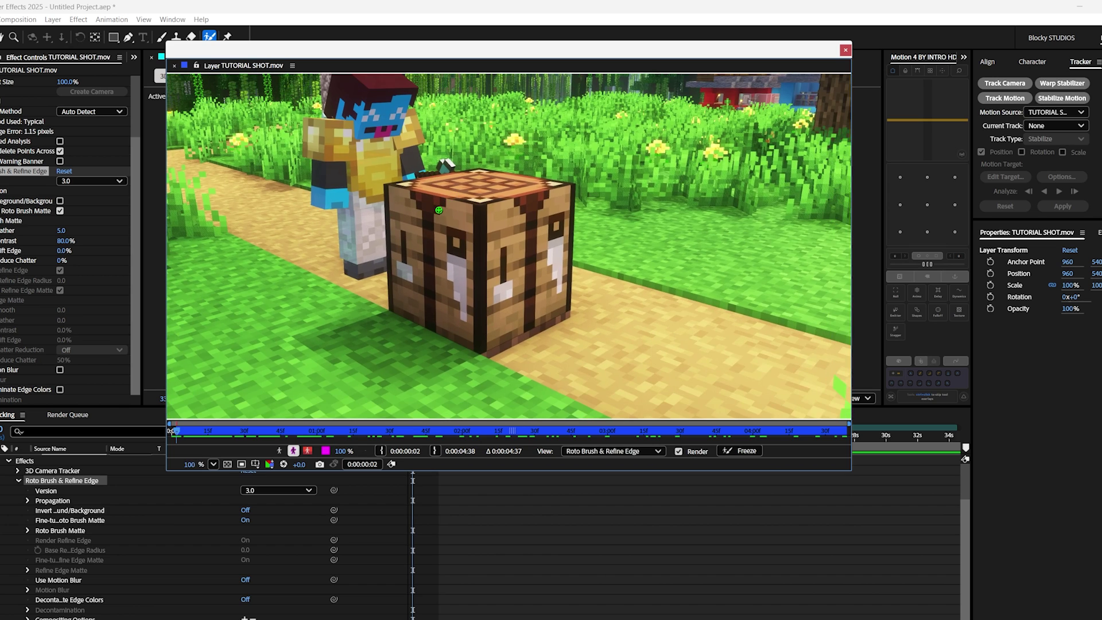
scroll(445, 199, up, 5)
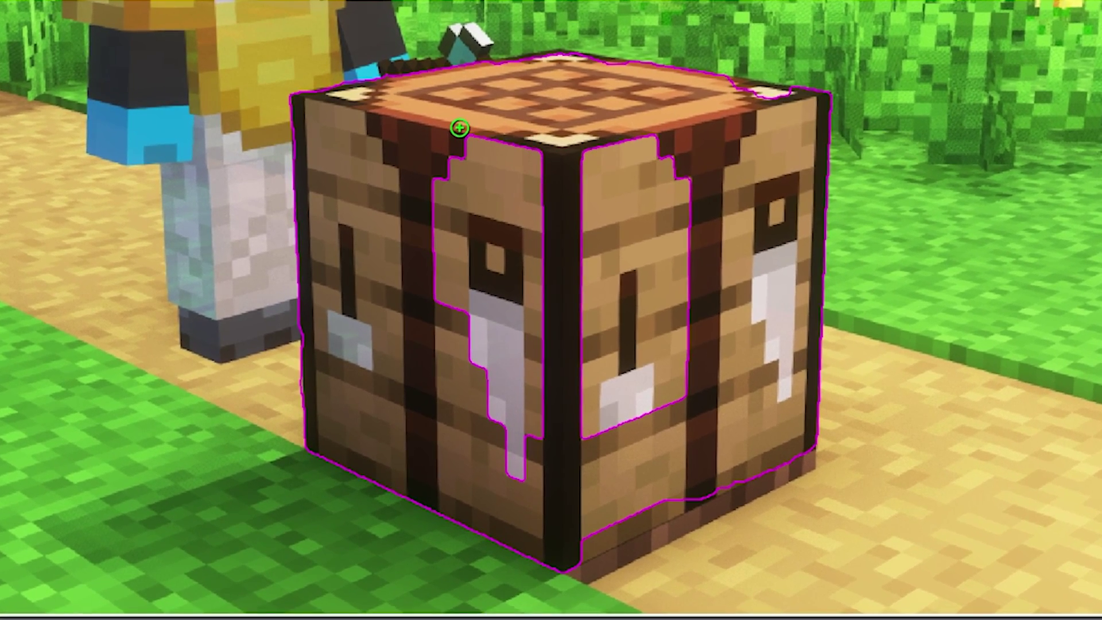
mouse_move(459, 128)
mouse_down()
mouse_move(598, 133)
mouse_move(614, 159)
mouse_up()
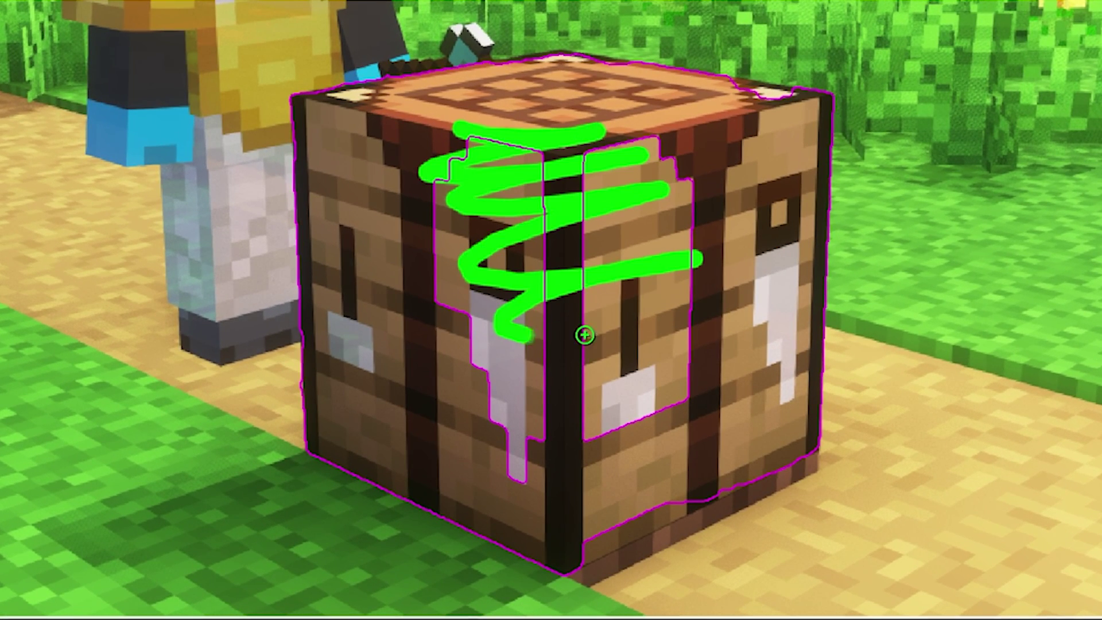
scroll(631, 579, up, 3)
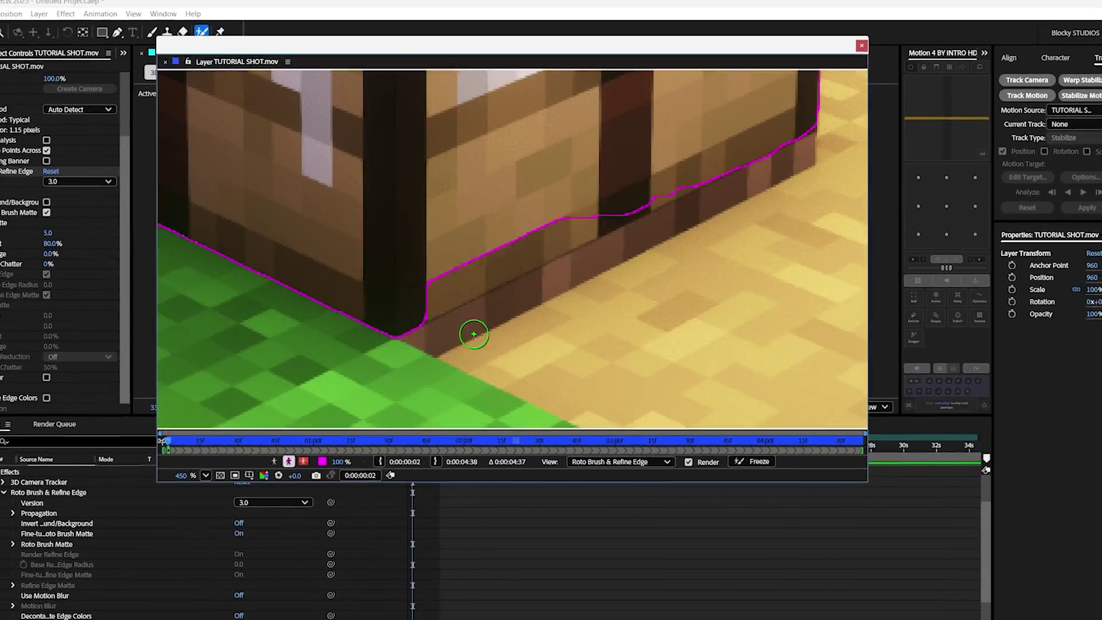
scroll(474, 332, down, 1)
drag(665, 86, 654, 241)
scroll(654, 240, down, 5)
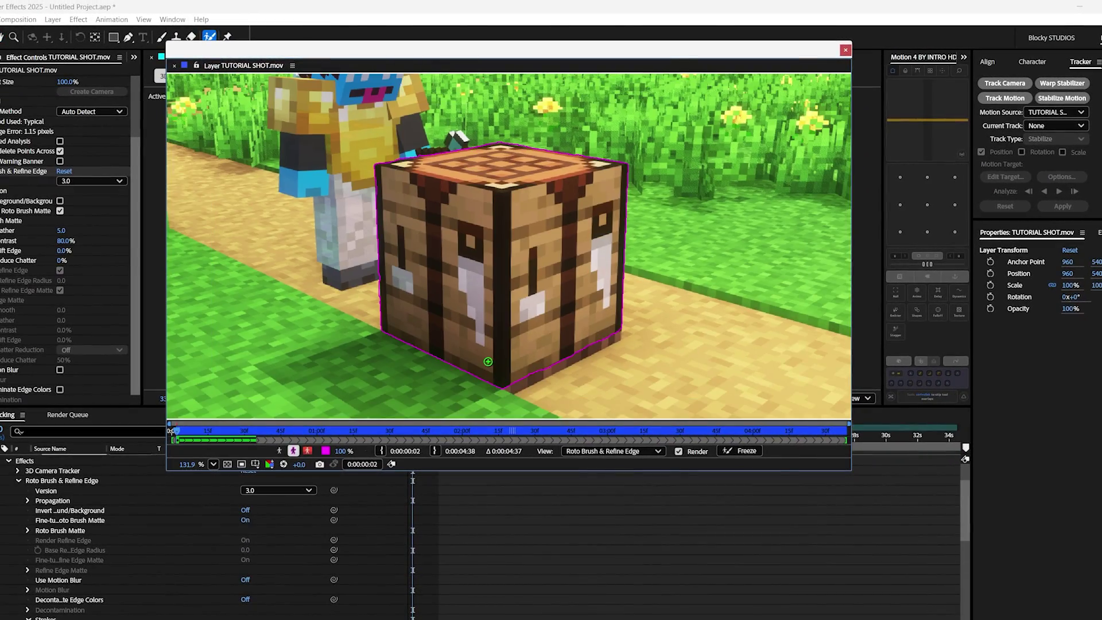
Propagate and freeze the roto matte across all 279 frames, then close the Layer view
key(space)
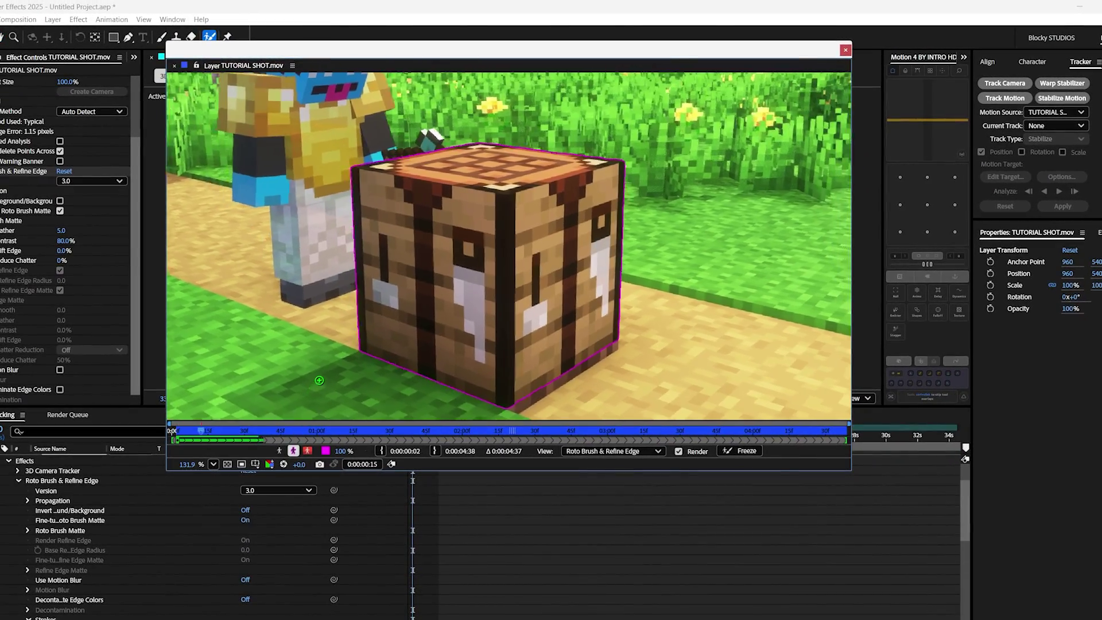
scroll(432, 384, down, 2)
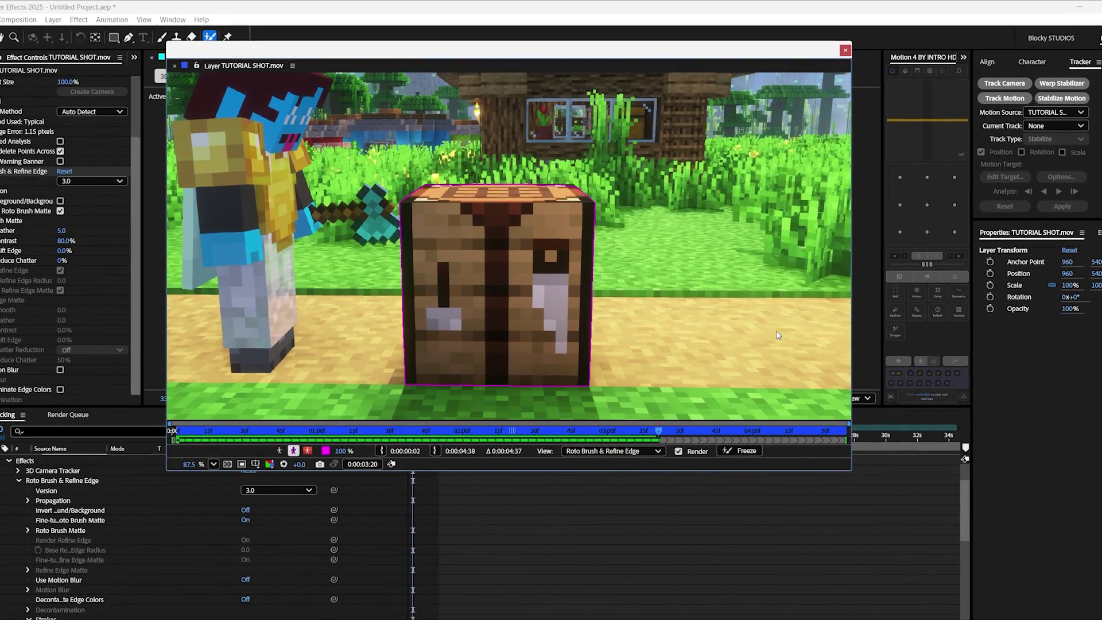
click(741, 440)
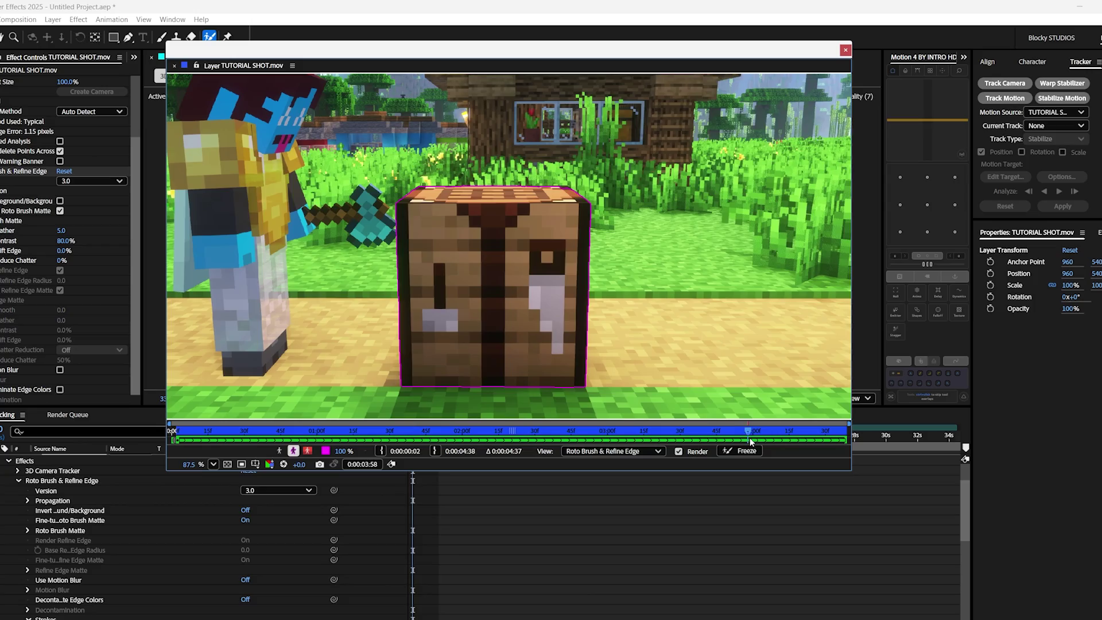
drag(756, 442, 404, 437)
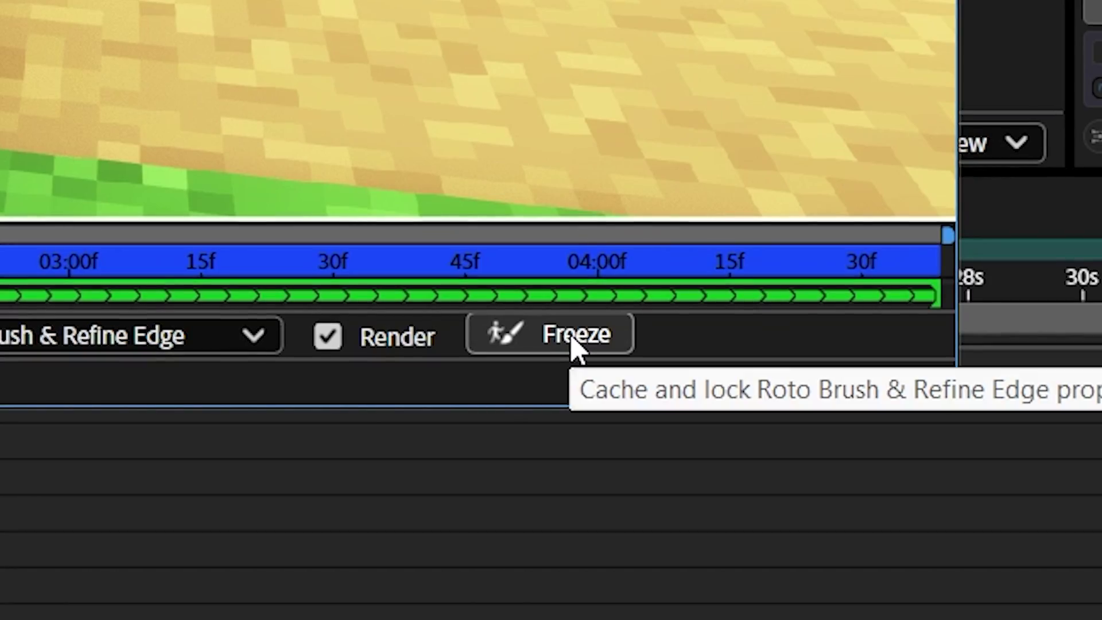
click(574, 335)
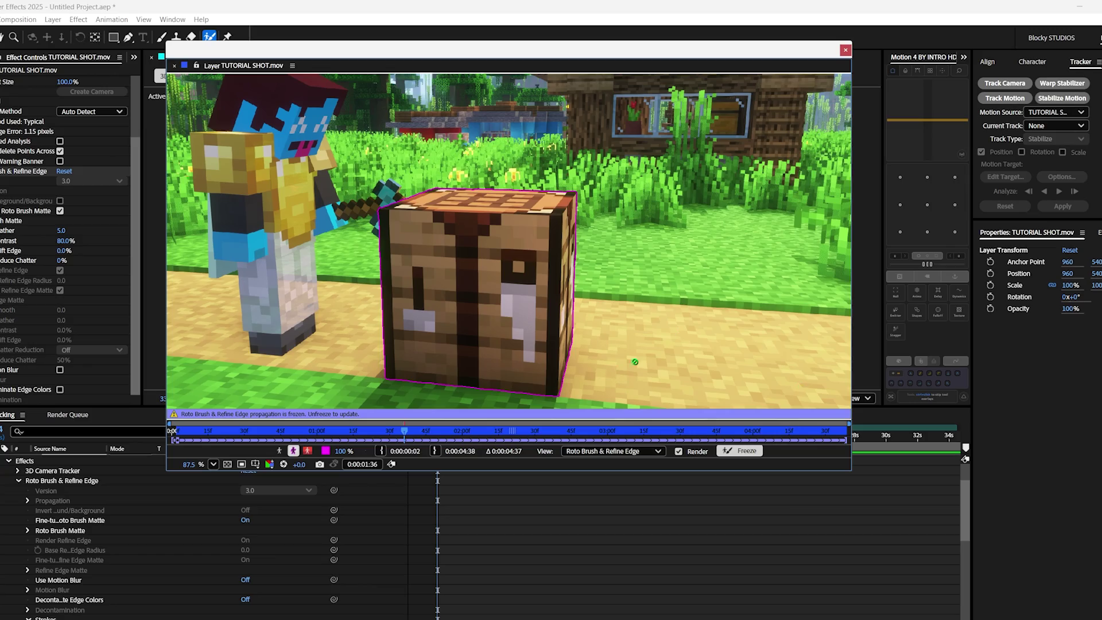
click(846, 51)
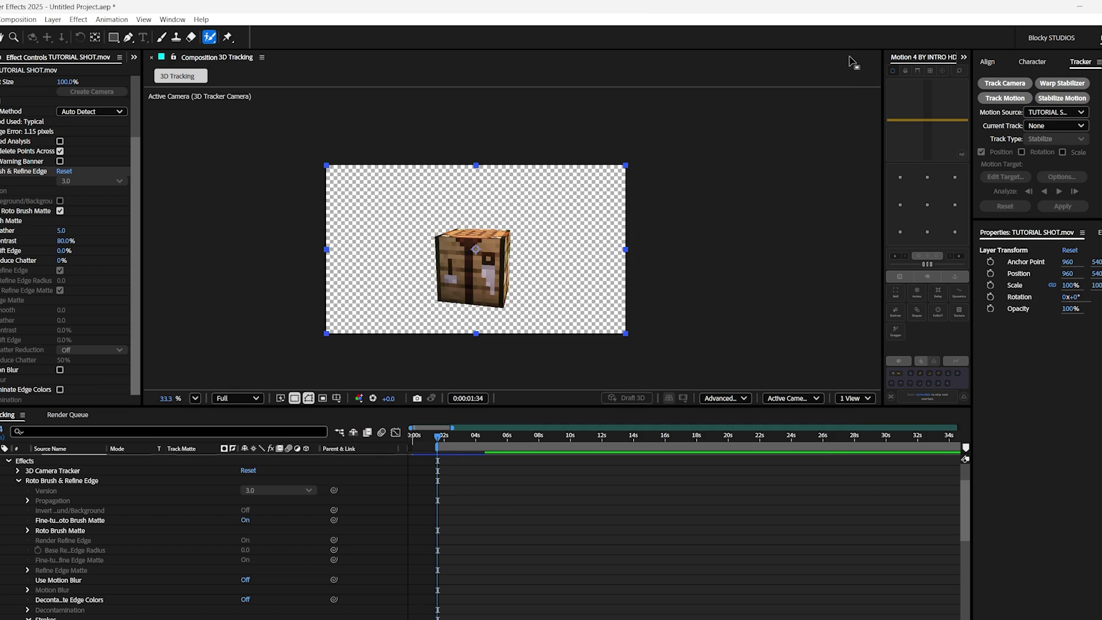
Delete the redundant effect from the roto'd TUTORIAL SHOT.mov copy in Effect Controls
click(420, 437)
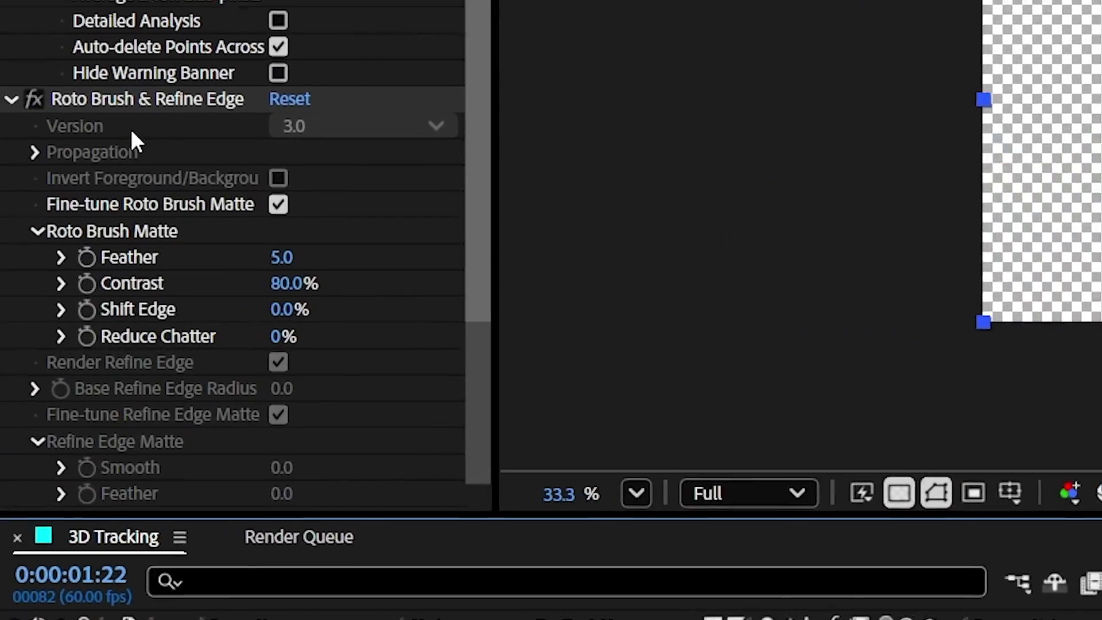
click(5, 251)
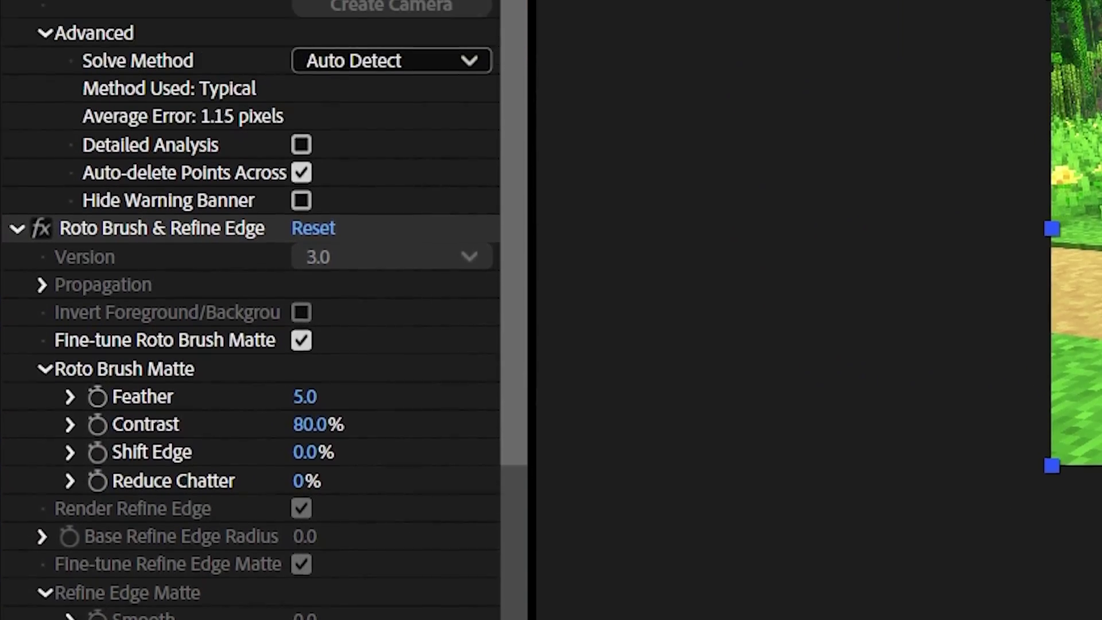
click(158, 52)
key(Delete)
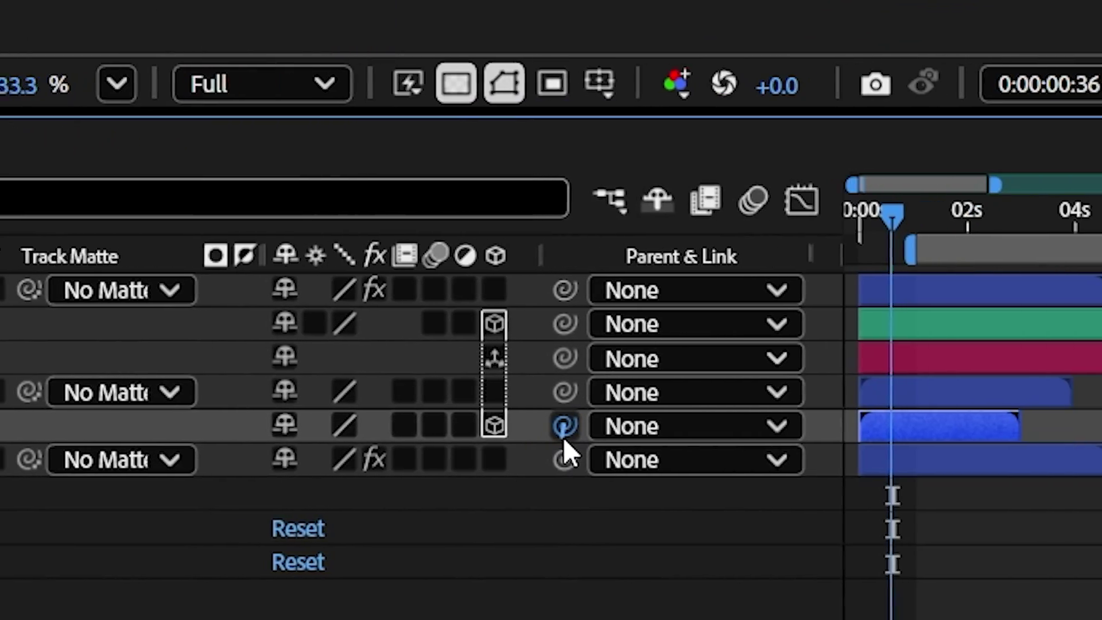
Parent the inventory layer to Track Solid 1 and switch the composition renderer to Classic 3D
drag(563, 437, 563, 400)
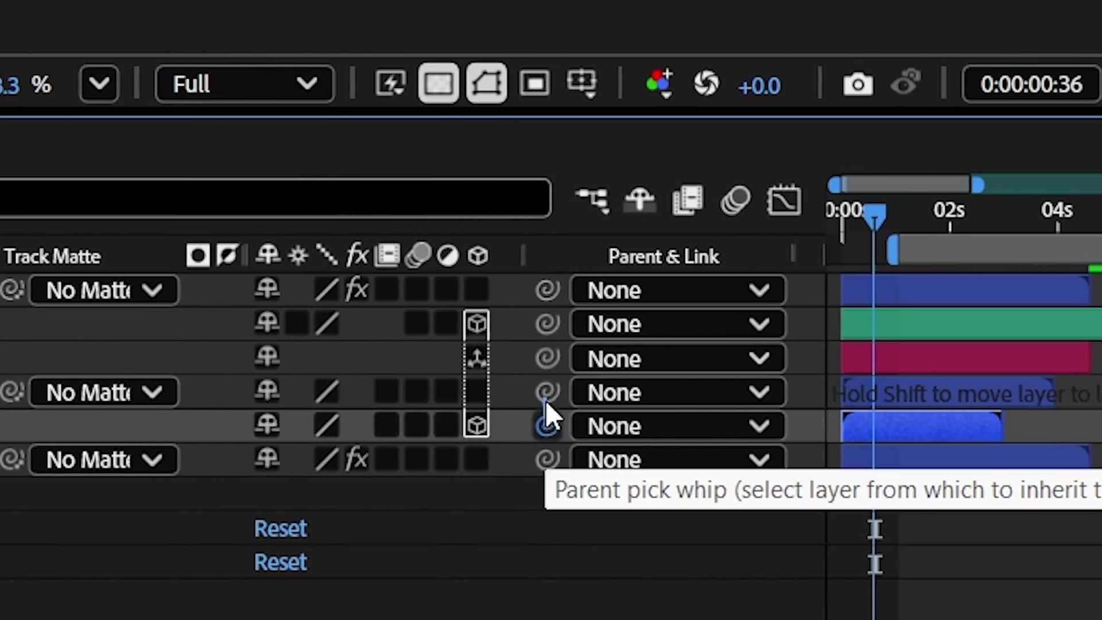
drag(549, 324, 549, 323)
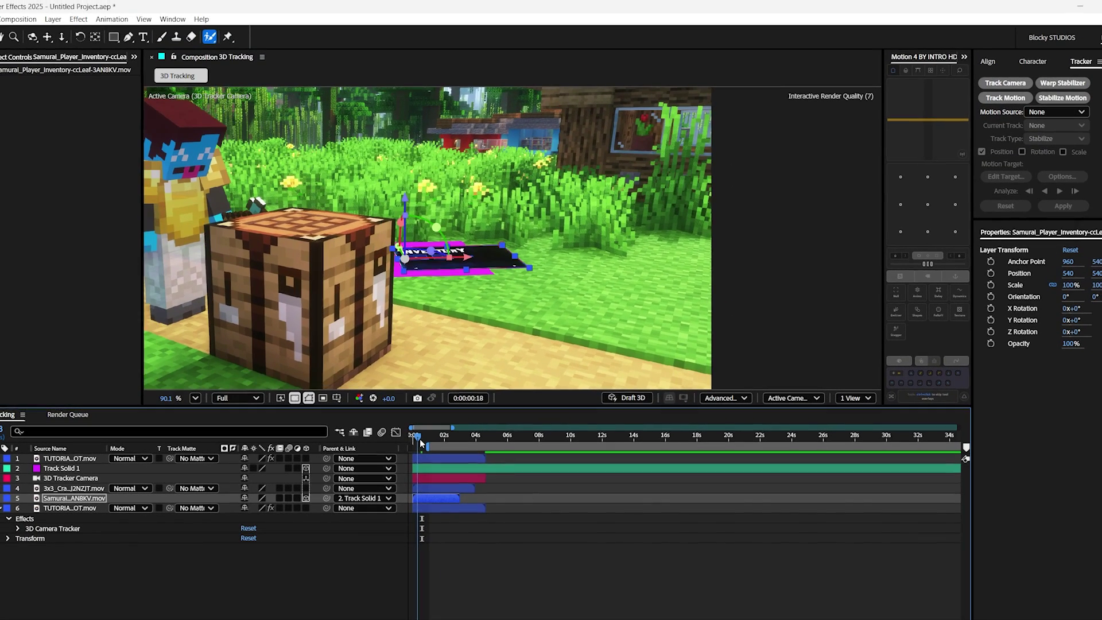
drag(420, 441, 423, 441)
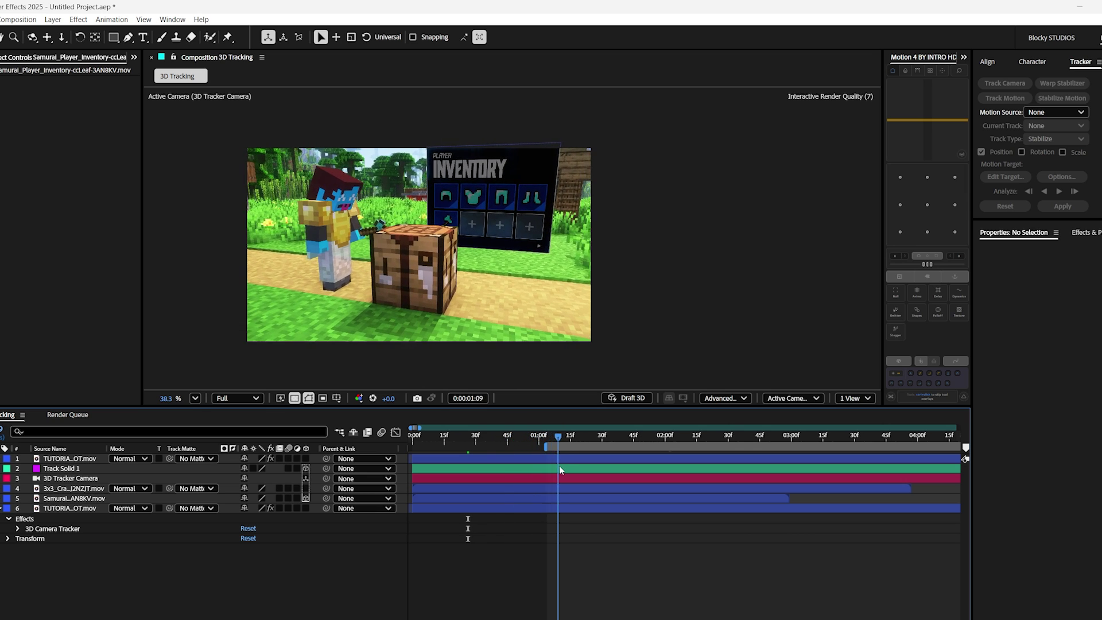
drag(559, 467, 521, 478)
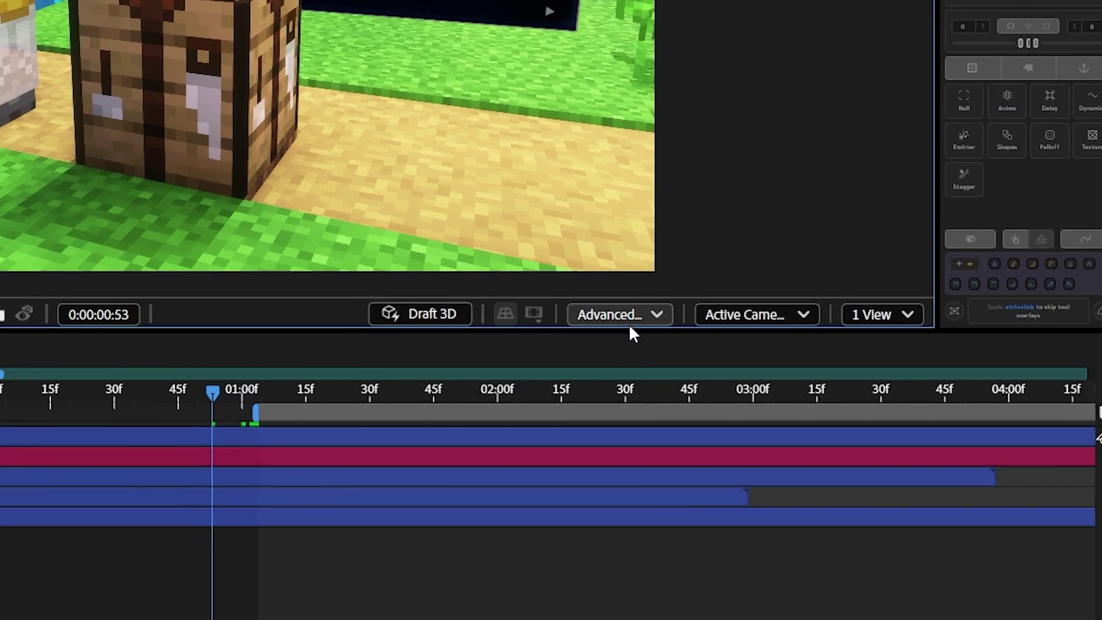
click(725, 397)
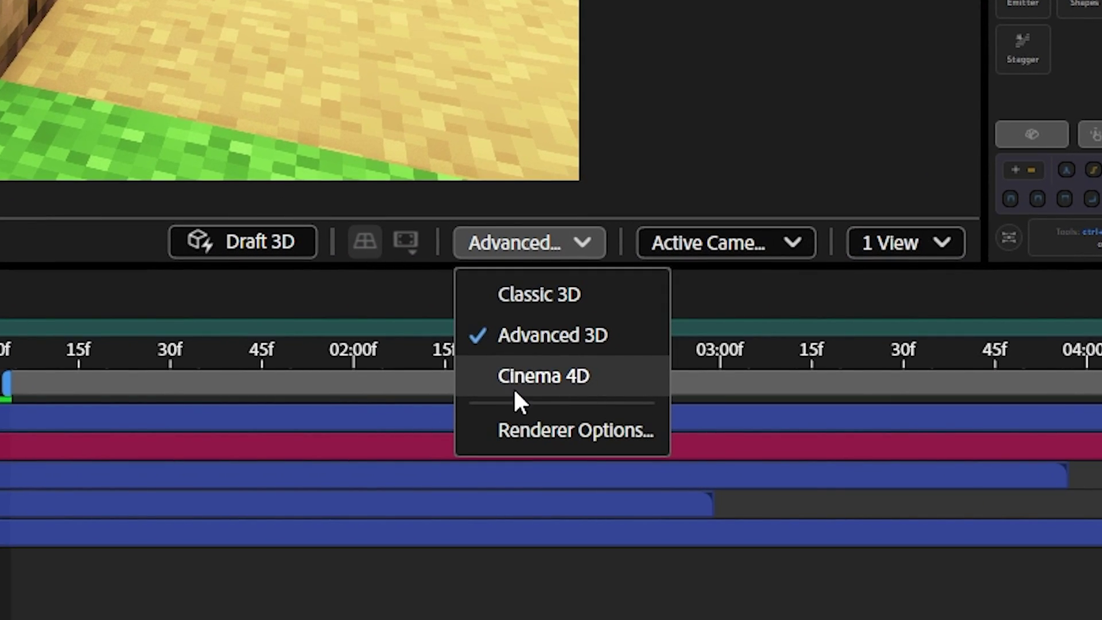
click(529, 304)
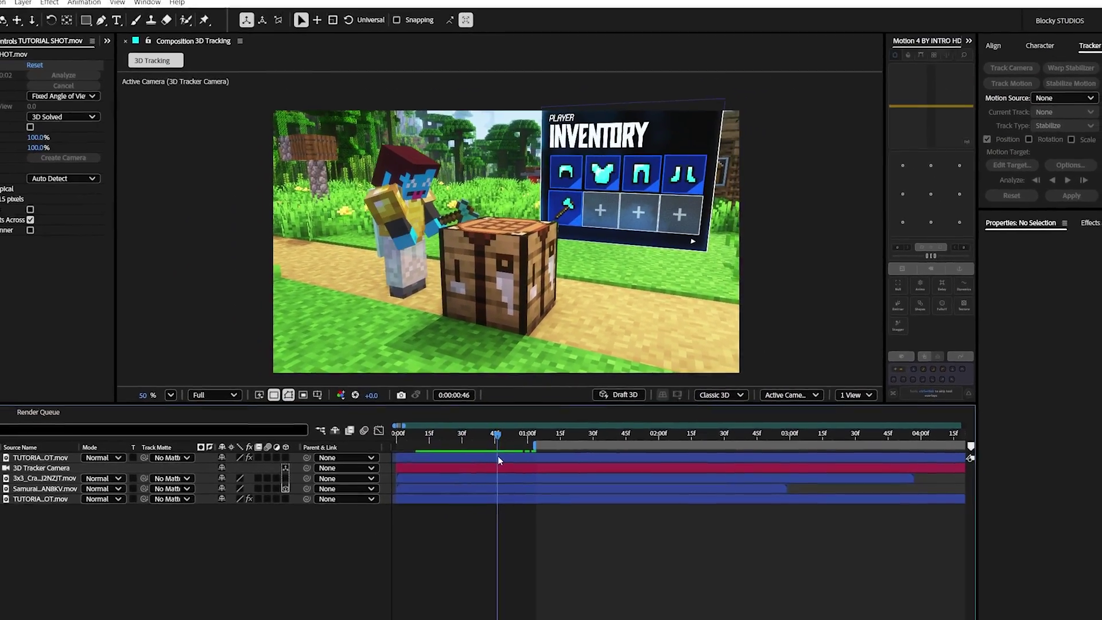
Apply Linear Wipe to the inventory layer with 0° Wipe Angle and about 23% Transition Completion
drag(497, 459, 432, 443)
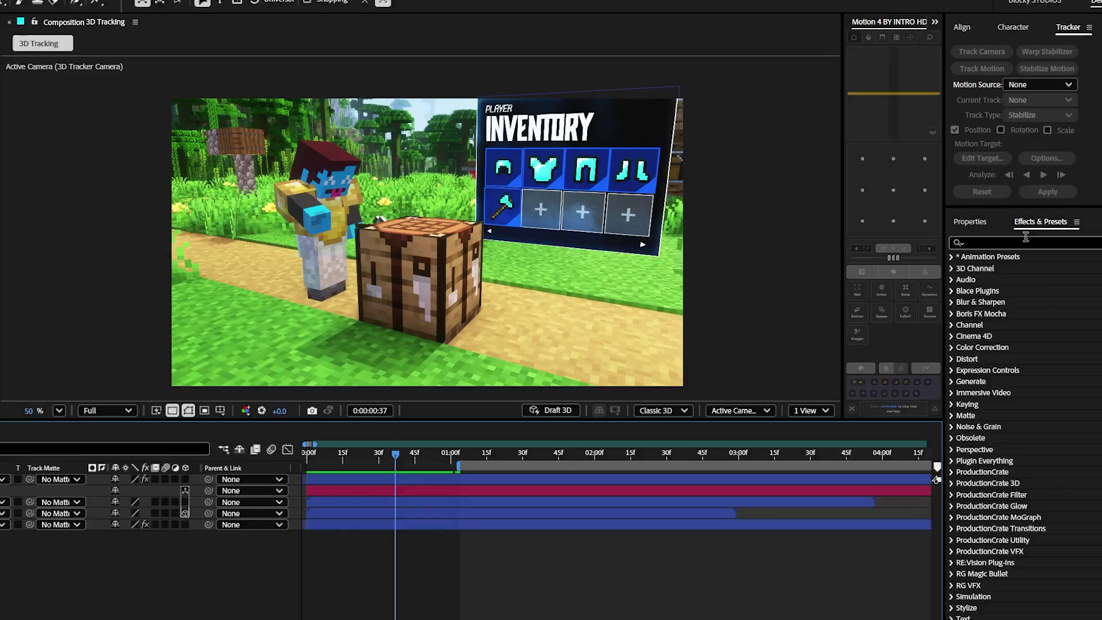
click(1017, 251)
text(linear wipe)
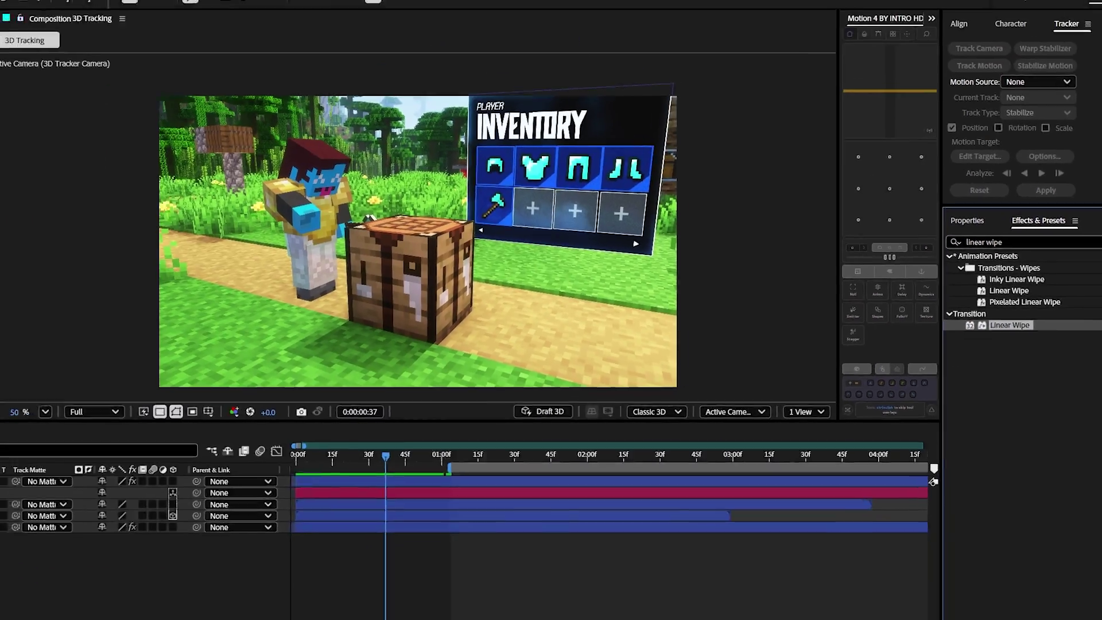
drag(1010, 325, 88, 492)
click(347, 172)
drag(327, 125, 379, 145)
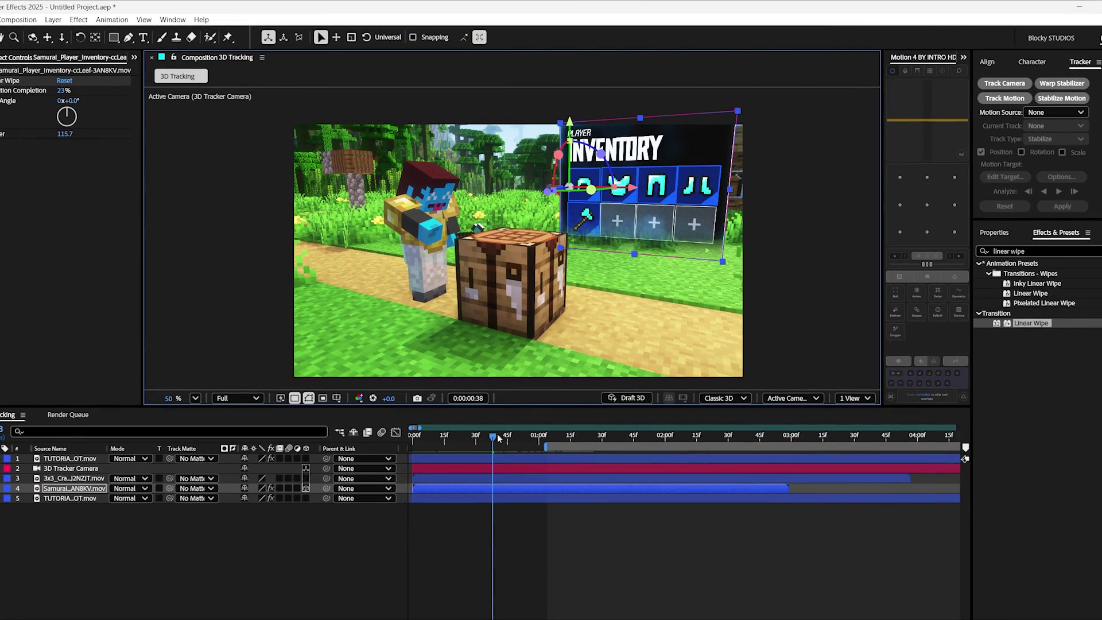
mouse_move(496, 437)
mouse_down()
mouse_move(452, 437)
mouse_move(549, 436)
mouse_move(511, 437)
mouse_up()
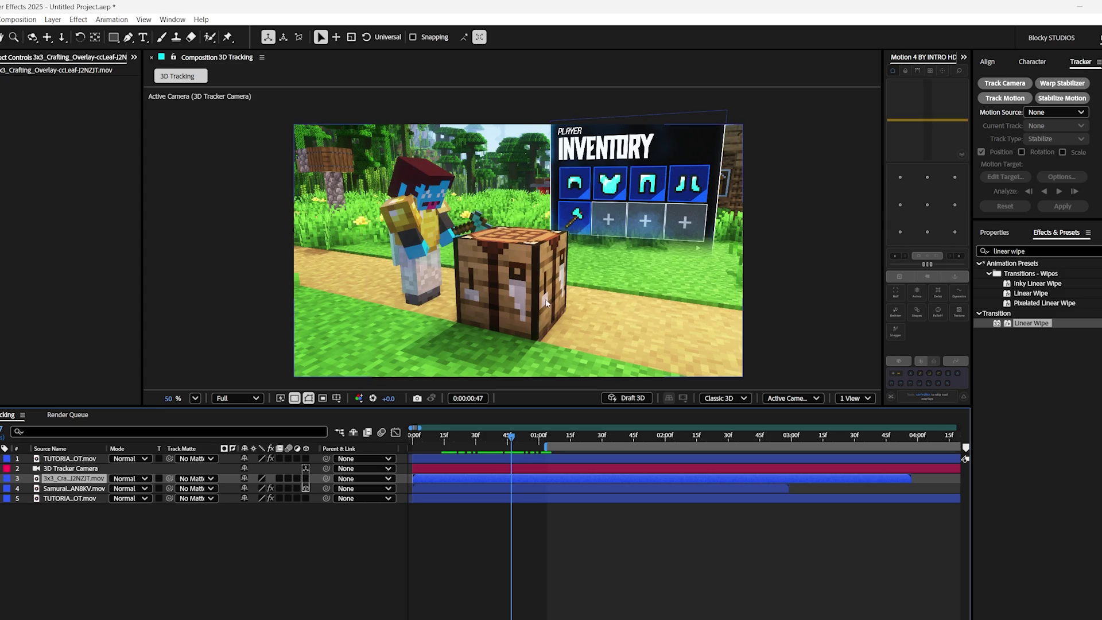
Create a tracked solid on the crafting table's face from the camera tracker points
click(69, 498)
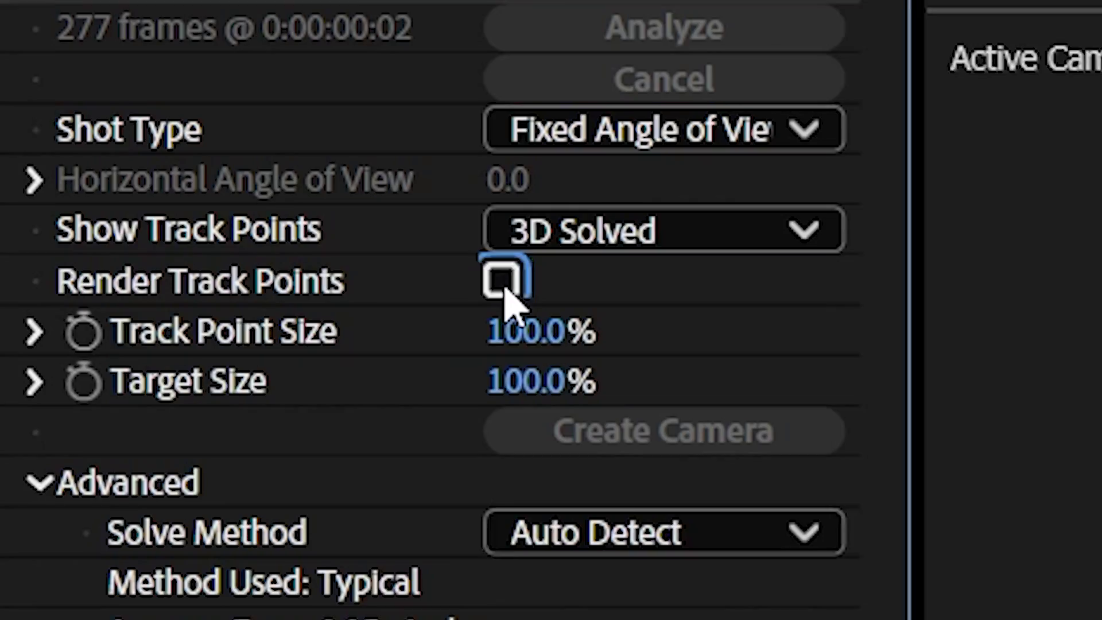
click(309, 188)
click(310, 188)
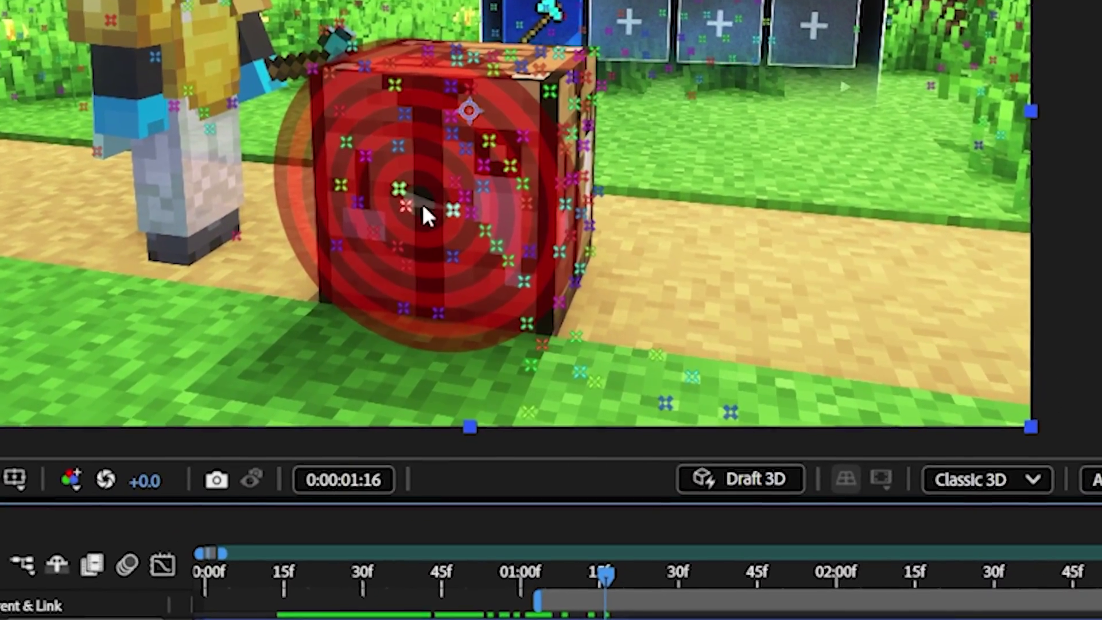
right_click(499, 285)
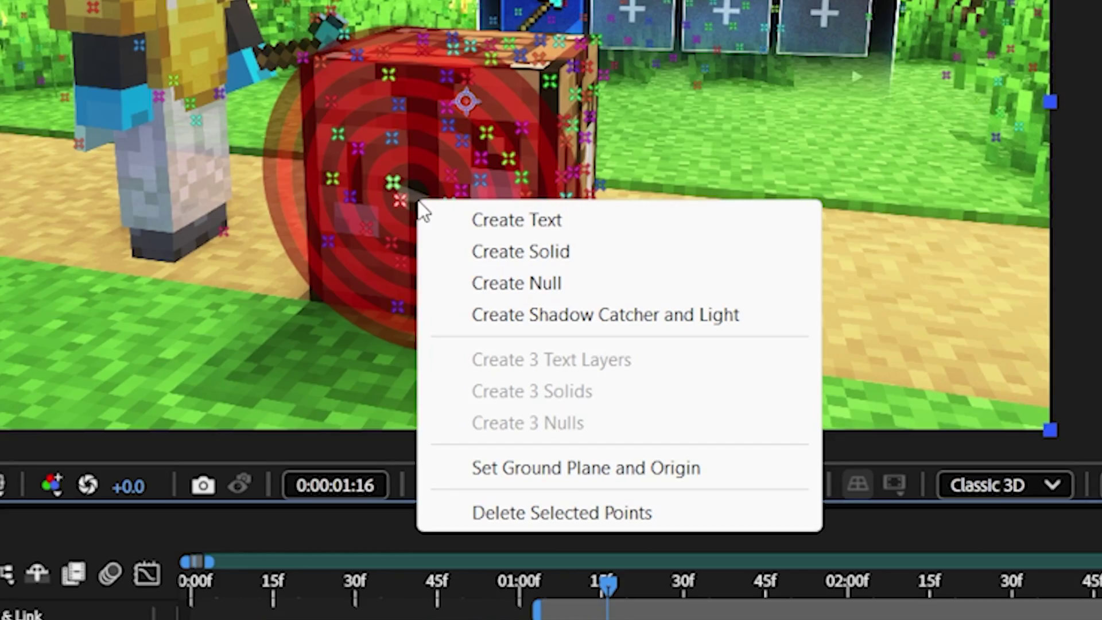
click(485, 256)
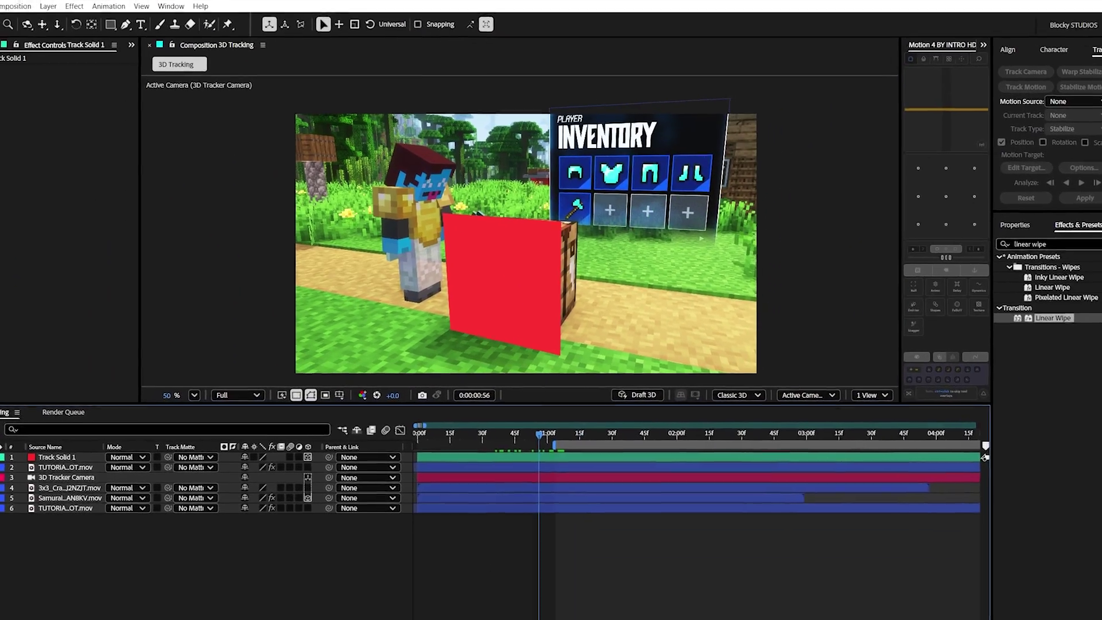
Make the crafting overlay a visible 3D layer, move it forward in Z, and parent it to Track Solid 1
click(0, 488)
click(309, 488)
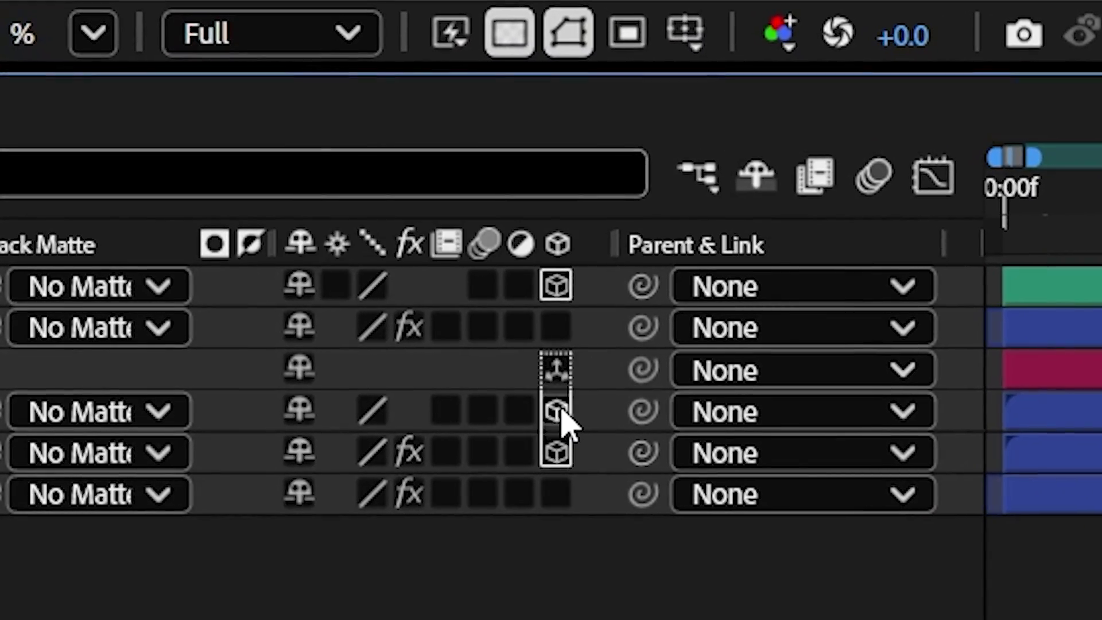
click(13, 470)
drag(875, 241, 698, 259)
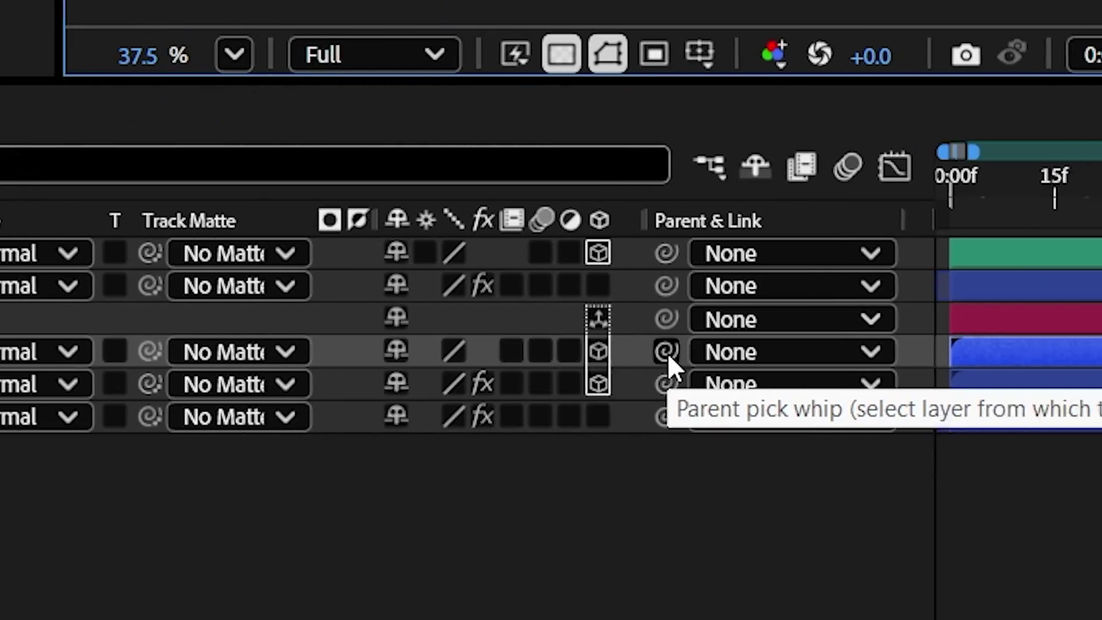
drag(665, 351, 662, 254)
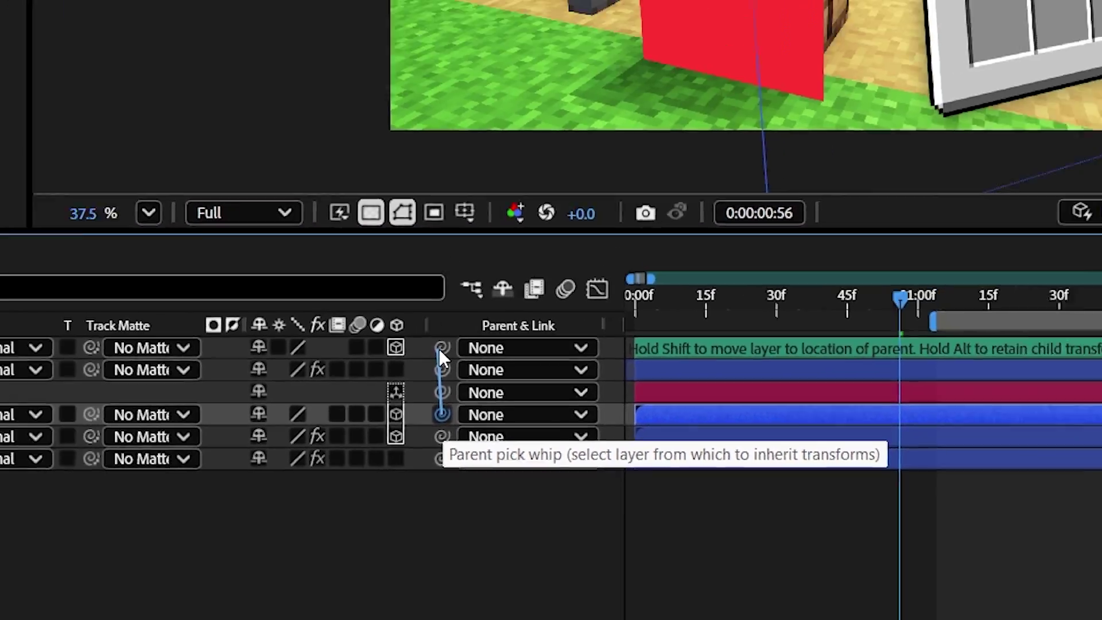
drag(439, 349, 439, 349)
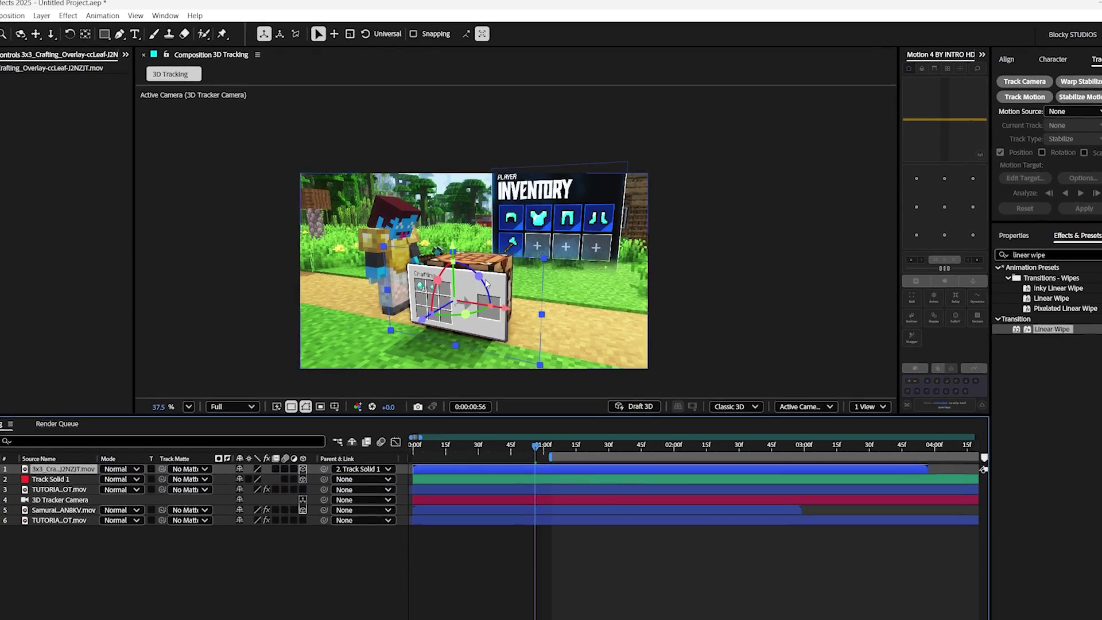
Rotate the crafting overlay on Y to match the table face and enable frame blending on the inventory layer
drag(521, 263, 520, 256)
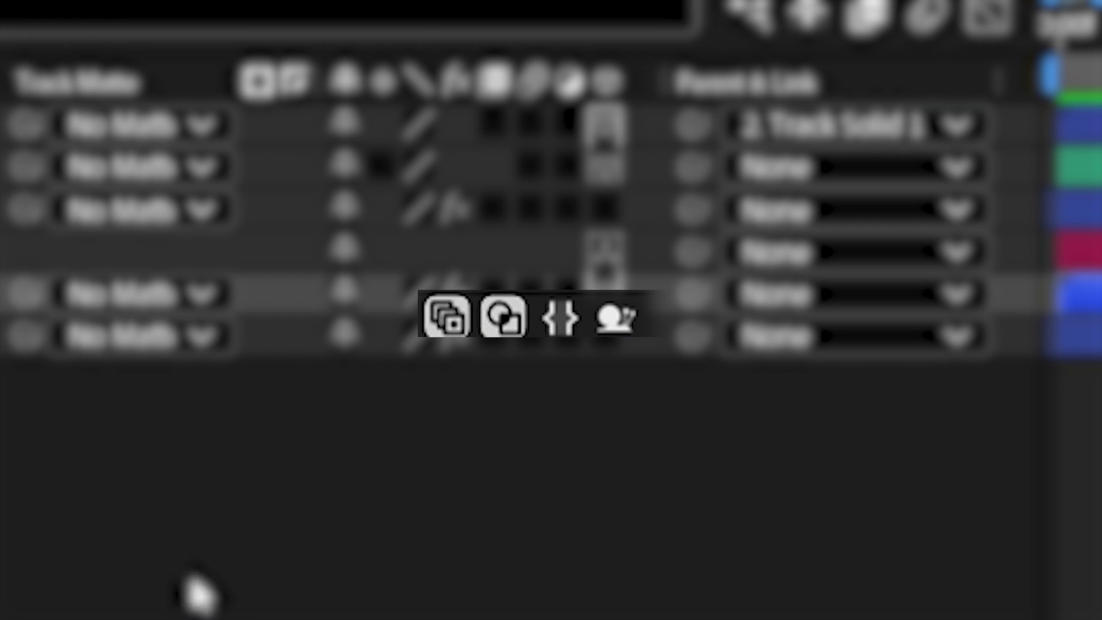
click(497, 306)
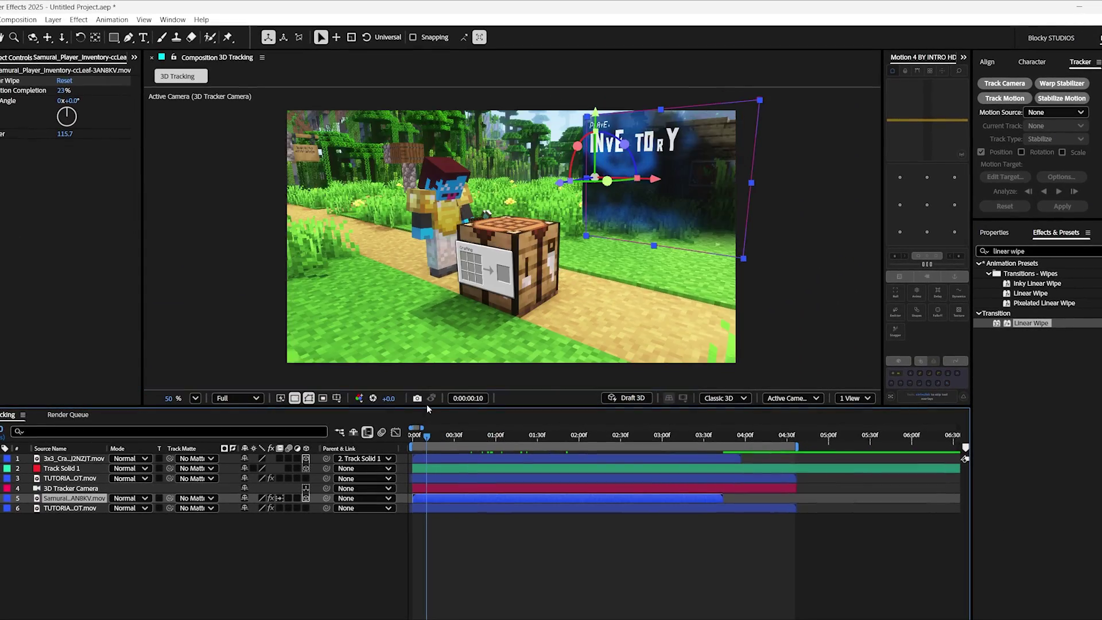
drag(427, 436, 626, 436)
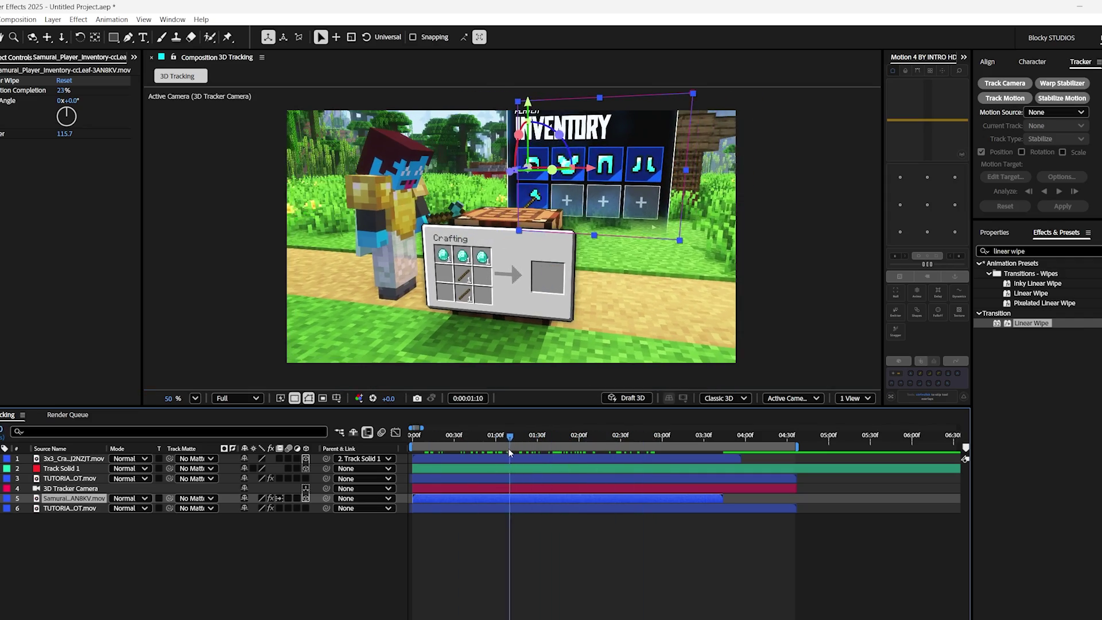
key(space)
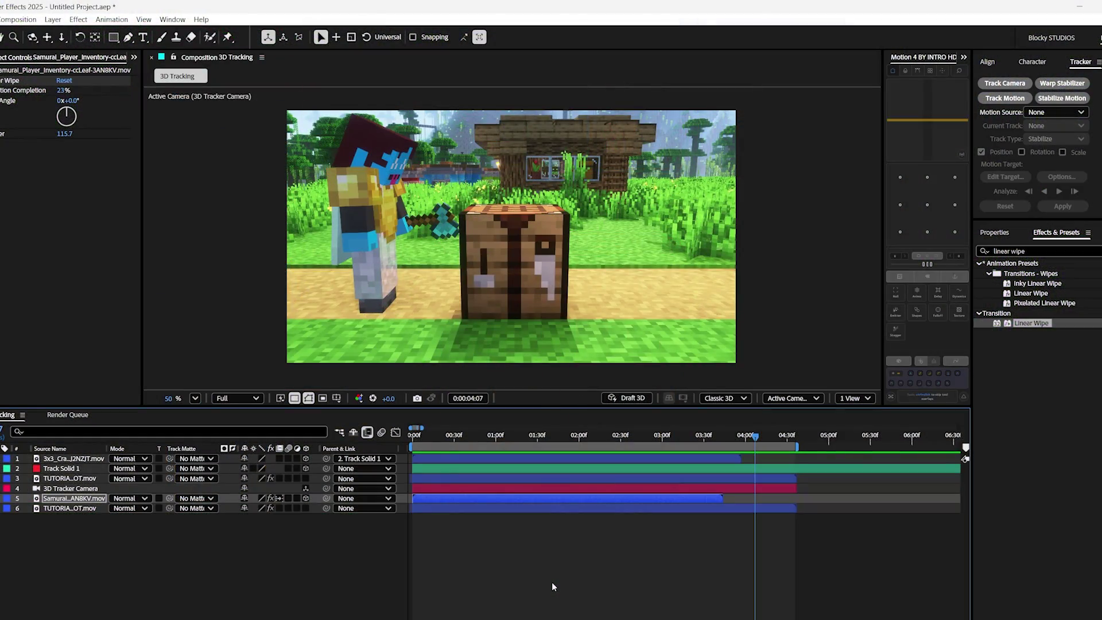
key(space)
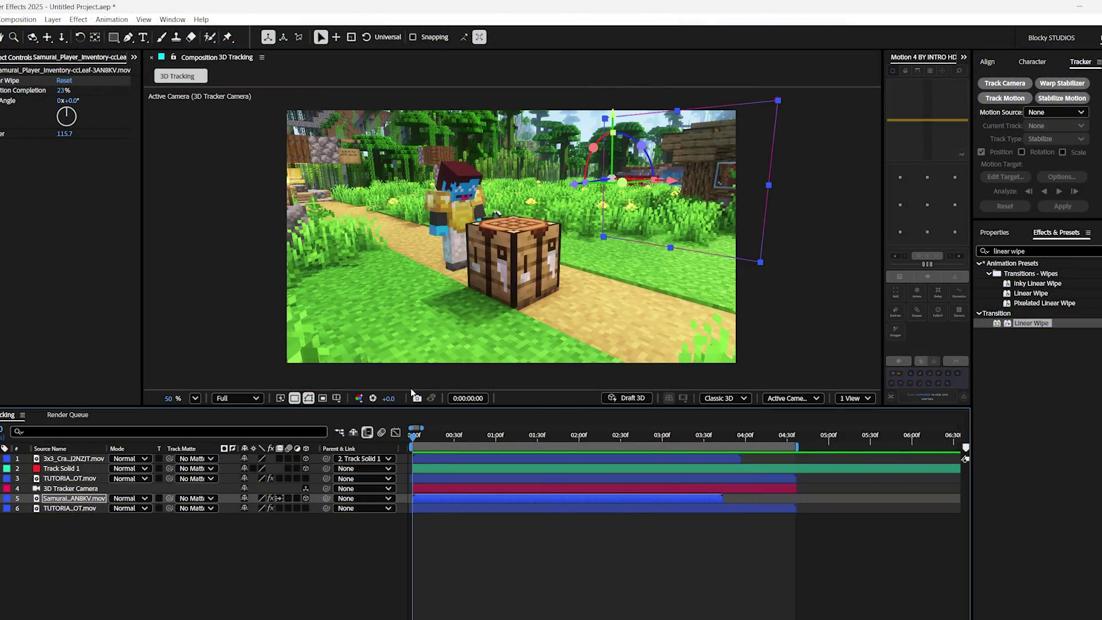